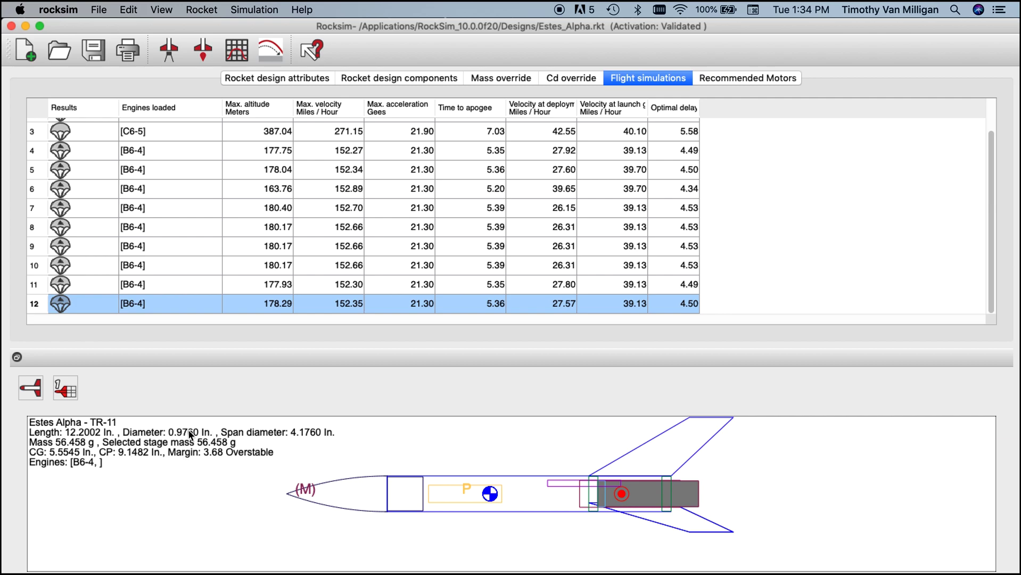
# - Open RockSim's application preferences from the rocksim menu
pyautogui.click(58, 10)
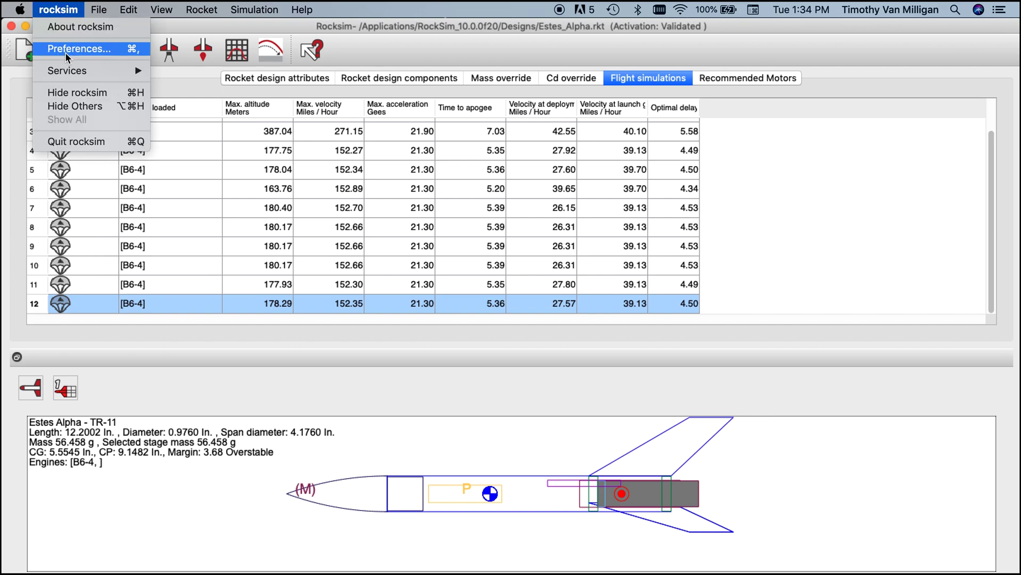
pyautogui.moveTo(103, 8)
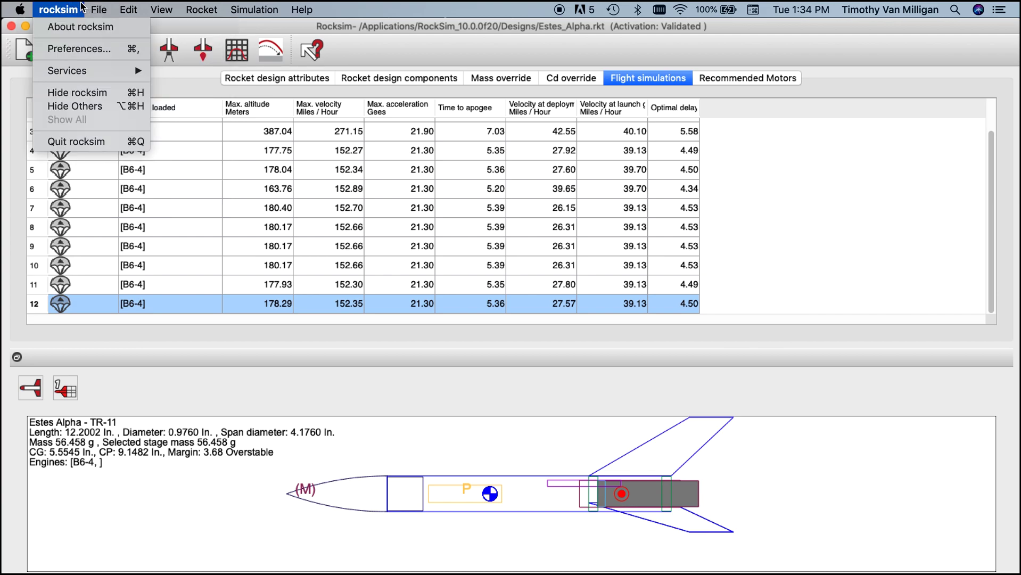
pyautogui.click(65, 51)
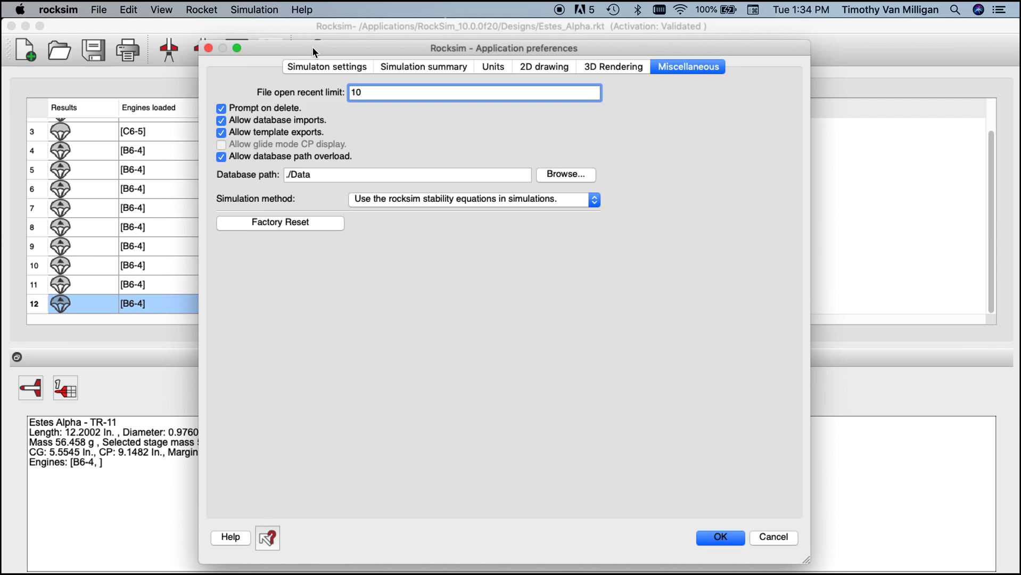
pyautogui.moveTo(312, 46); pyautogui.dragTo(310, 38)
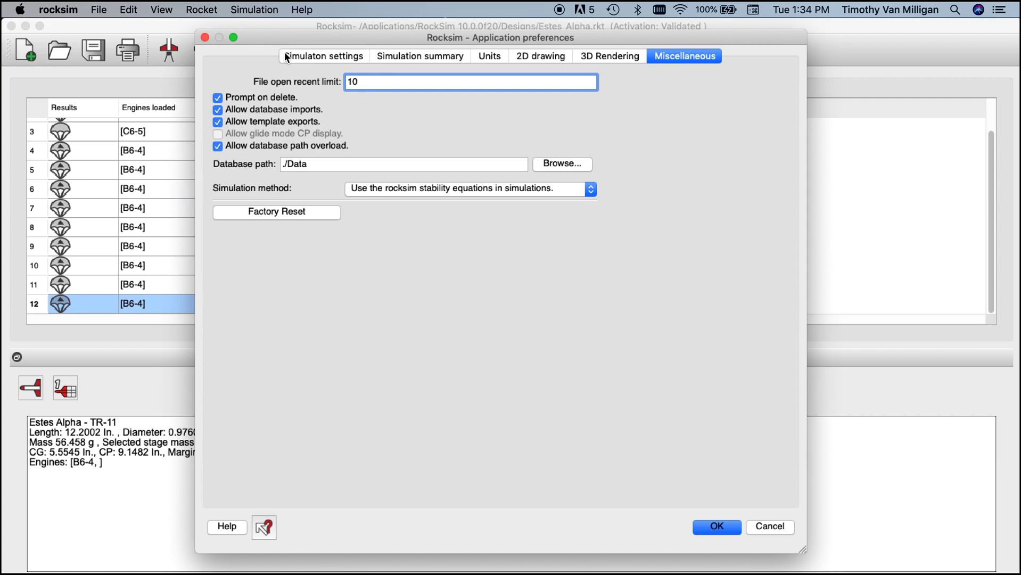
# - View the Simulation summary column settings under Simulation settings, then the unit settings
pyautogui.click(333, 57)
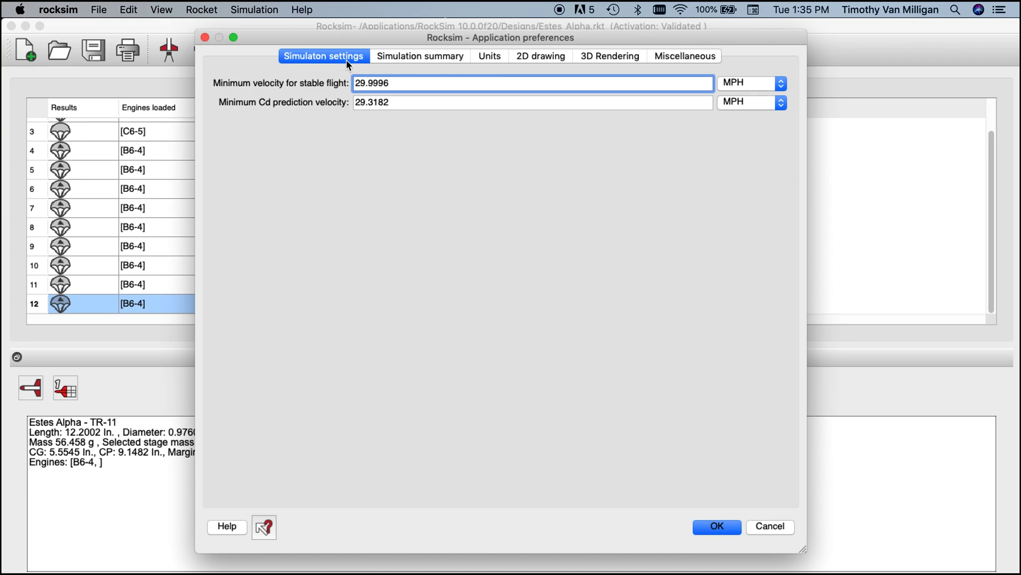
pyautogui.click(411, 57)
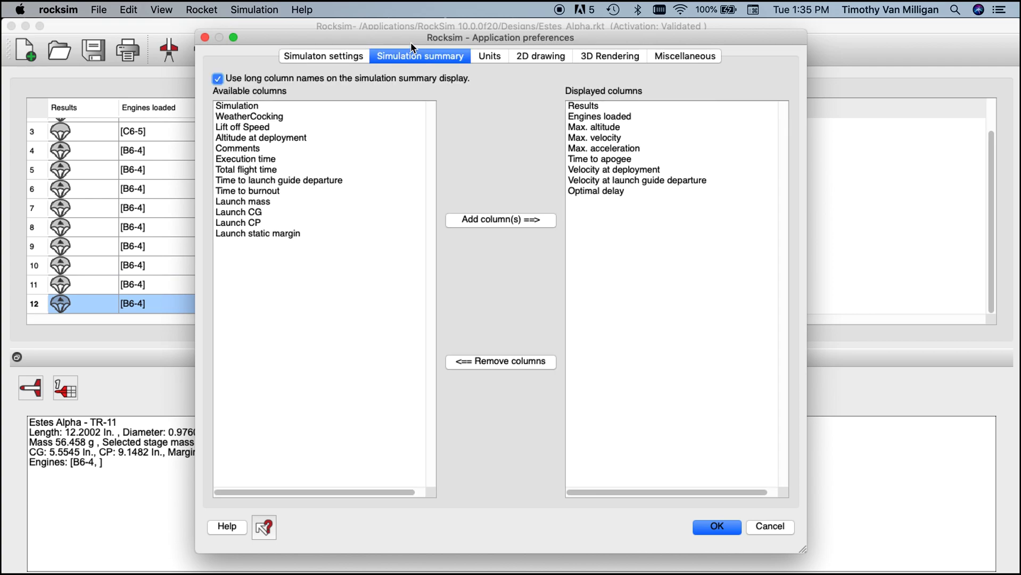
pyautogui.moveTo(412, 42); pyautogui.dragTo(405, 164)
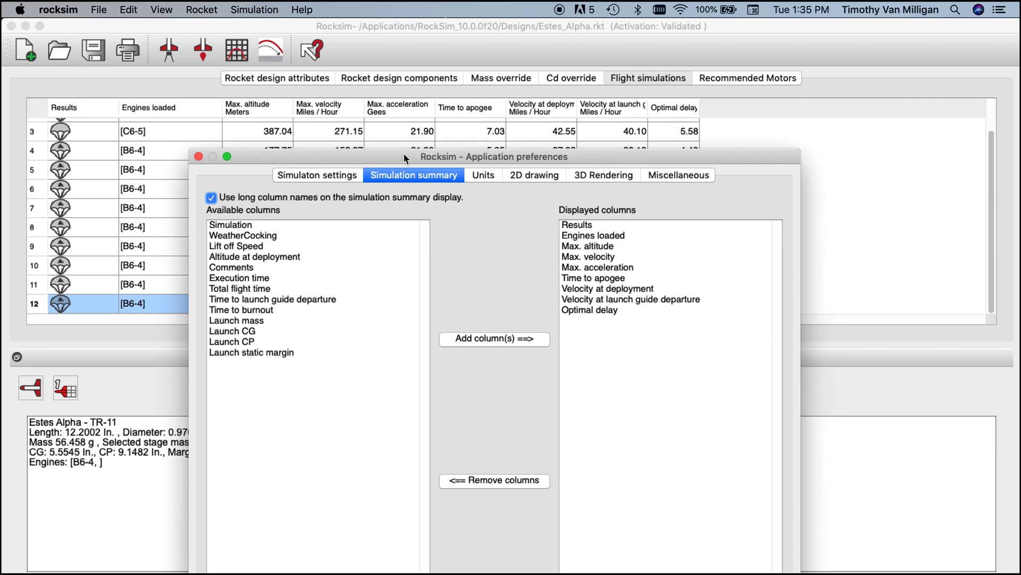
pyautogui.moveTo(404, 158); pyautogui.dragTo(400, 115)
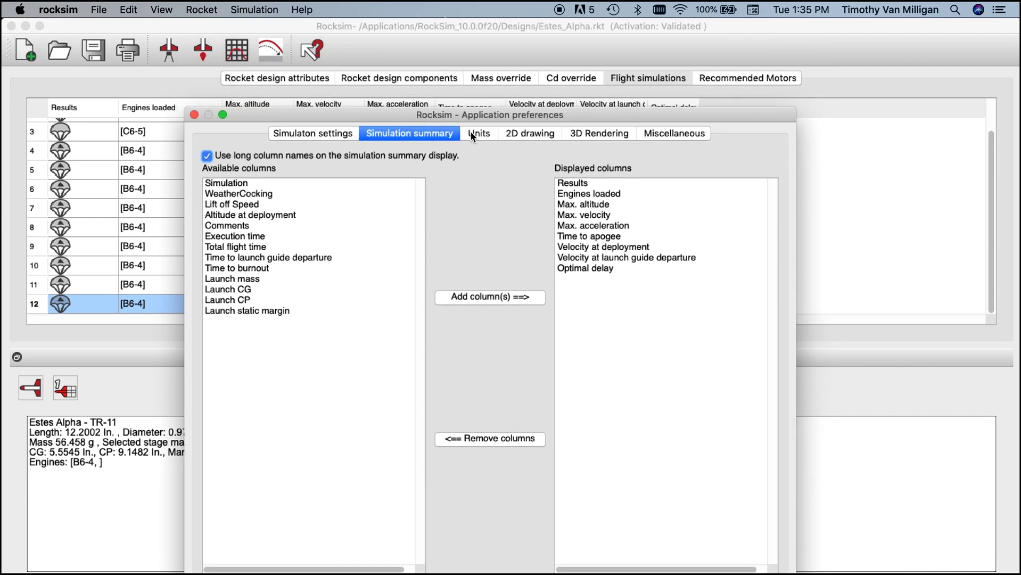
pyautogui.click(471, 132)
# - Change the altitude unit from m to Ft. in the Units preferences
pyautogui.moveTo(469, 113); pyautogui.dragTo(459, 39)
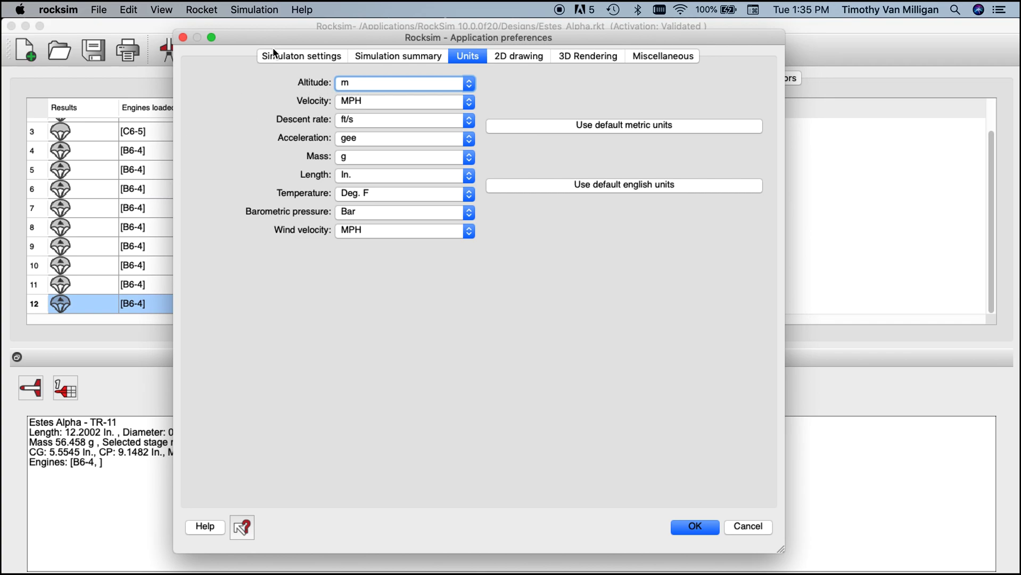
pyautogui.moveTo(274, 38); pyautogui.dragTo(397, 44)
pyautogui.click(496, 90)
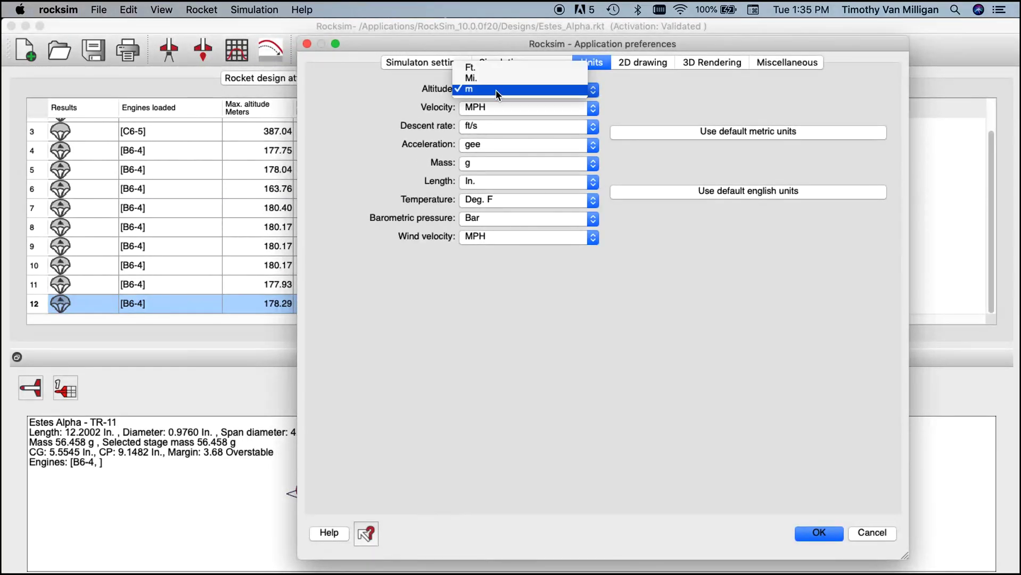
pyautogui.click(494, 68)
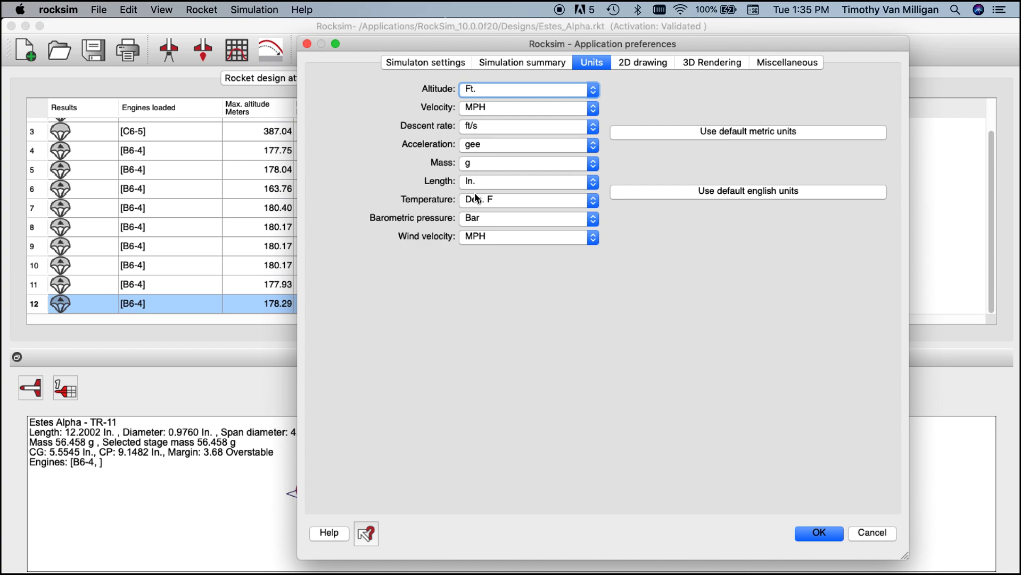
pyautogui.click(636, 60)
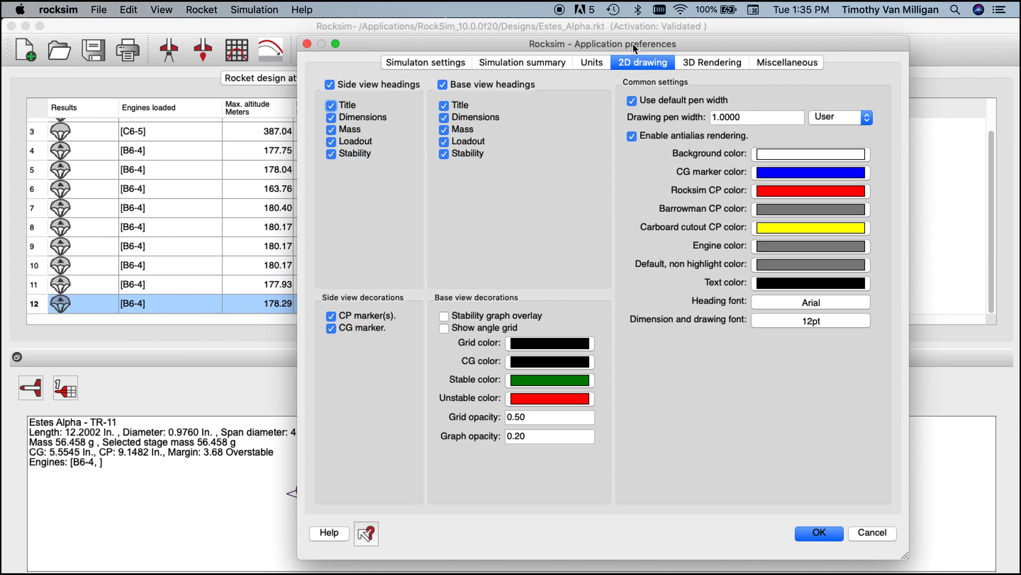
# - Apply the preferences so maximum altitude shows in feet, e.g. 1269.82 for the C6-5
pyautogui.moveTo(632, 43); pyautogui.dragTo(647, 43)
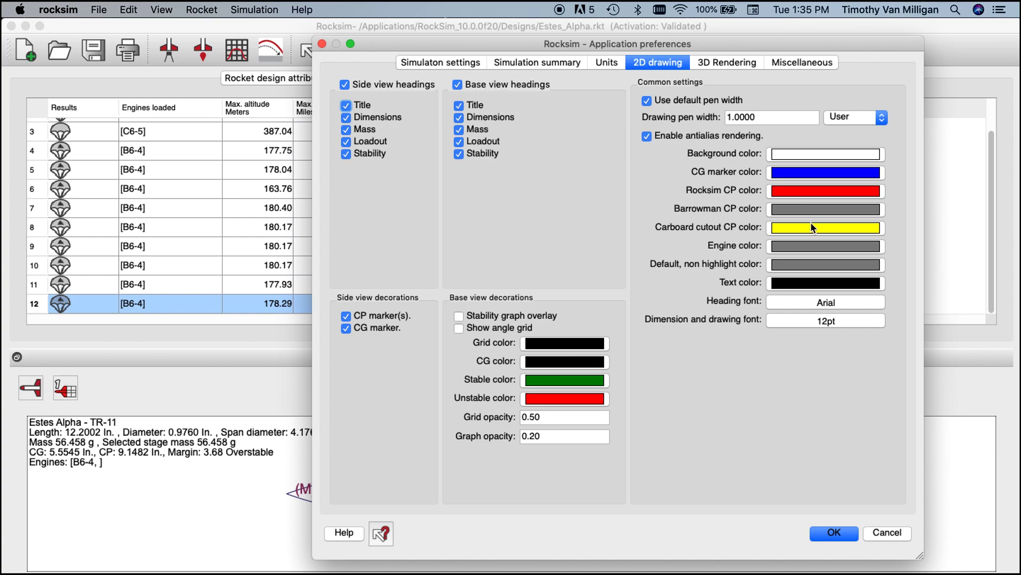
pyautogui.click(857, 535)
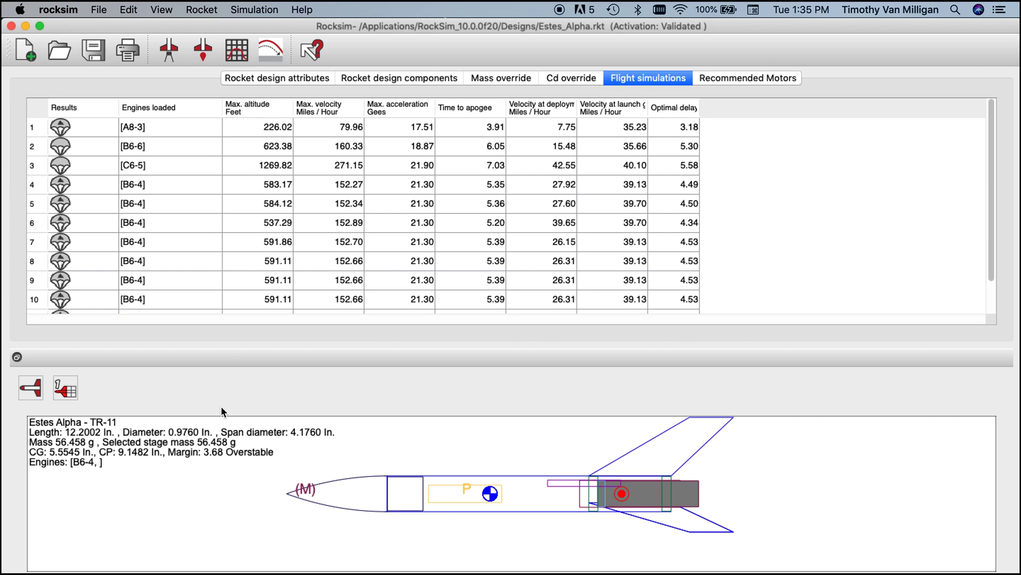
# - Switch the rocket drawing to the rear view, showing the three fins end-on
pyautogui.click(30, 395)
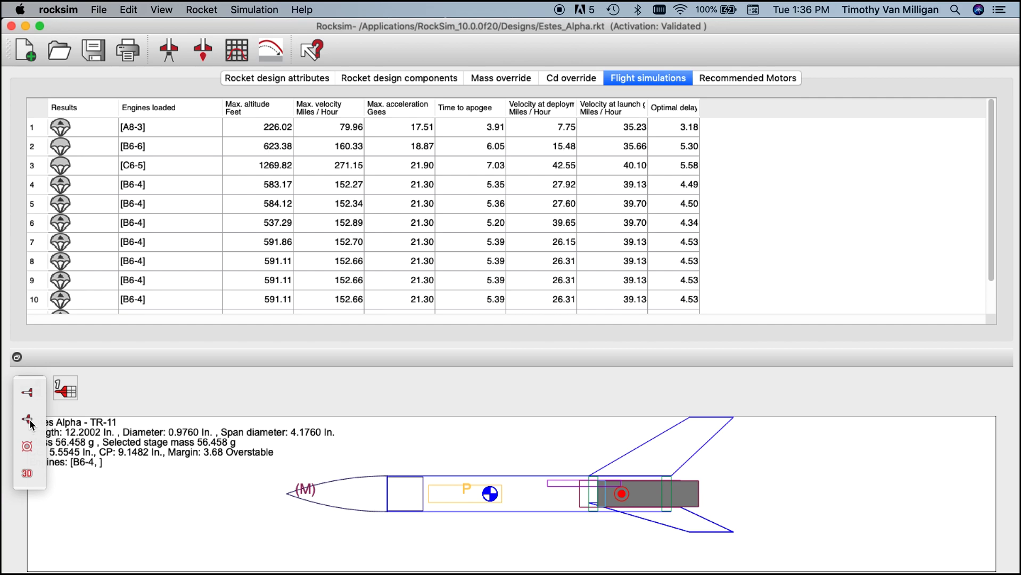
pyautogui.click(27, 395)
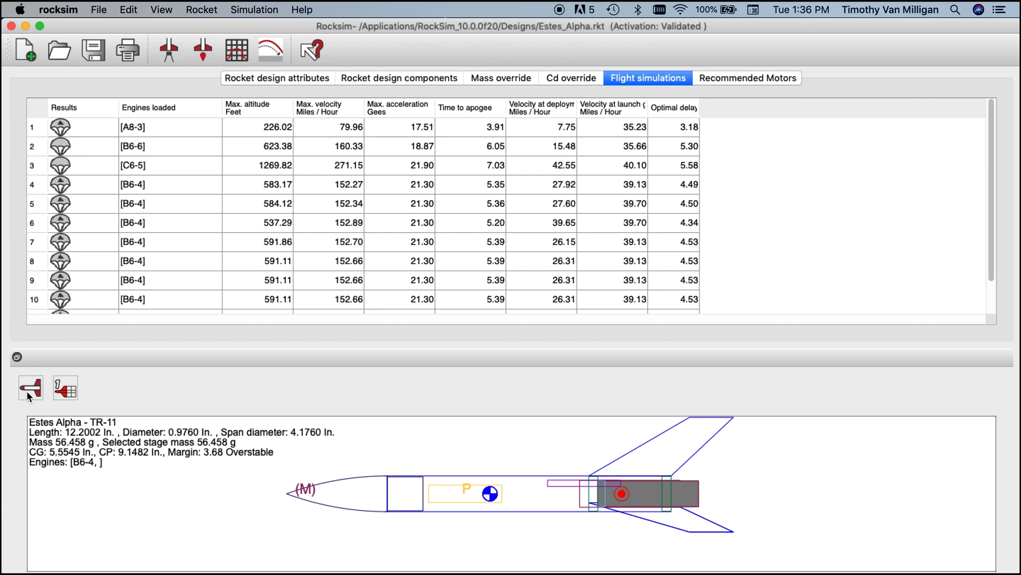
pyautogui.click(27, 394)
pyautogui.click(29, 421)
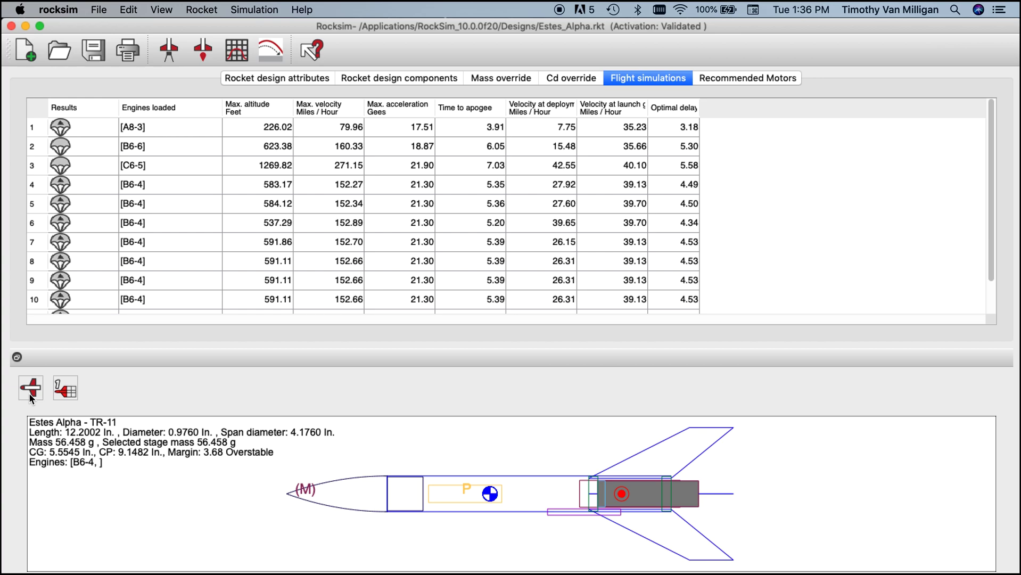
pyautogui.click(29, 394)
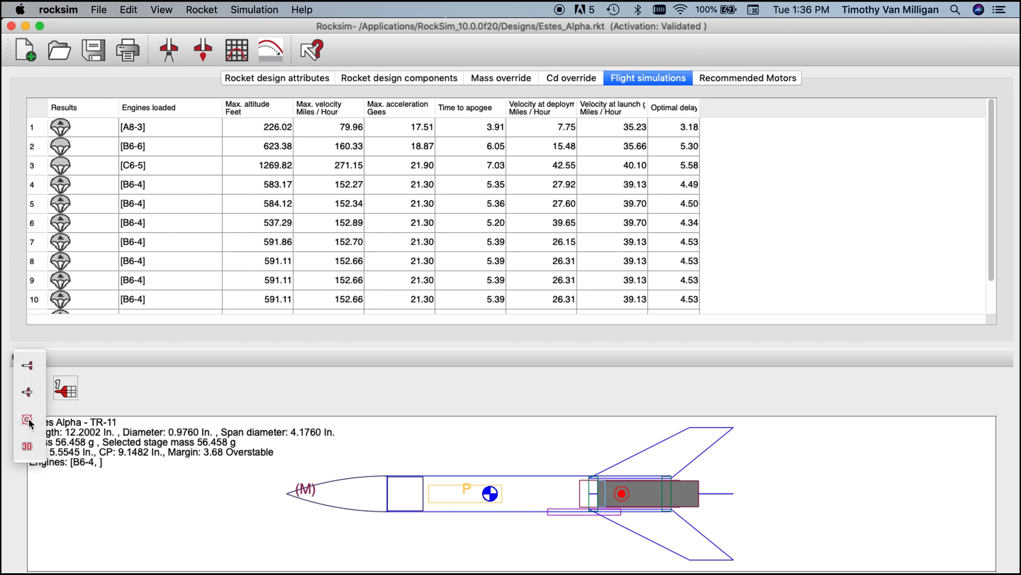
pyautogui.click(28, 420)
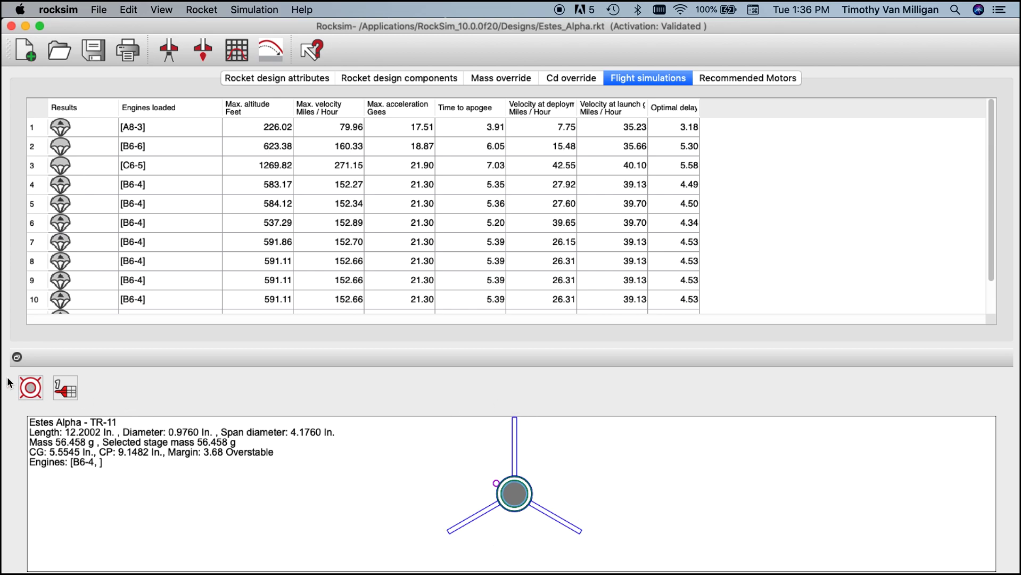
pyautogui.click(29, 391)
# - Display the Estes Alpha as a 3D rendered model
pyautogui.click(28, 421)
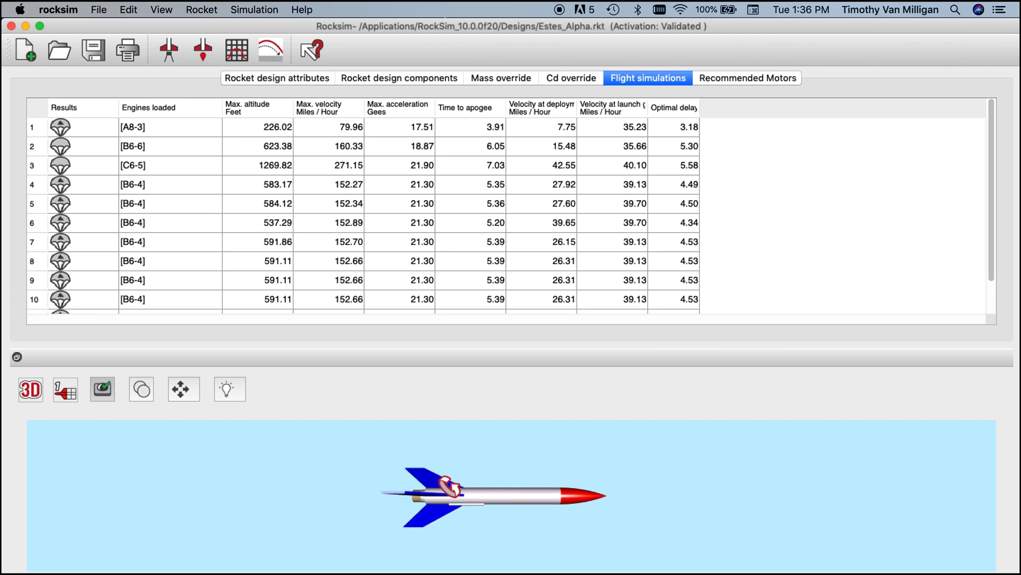
# - Tilt, roll and pan the 3D rocket with the Camera controller
pyautogui.click(183, 393)
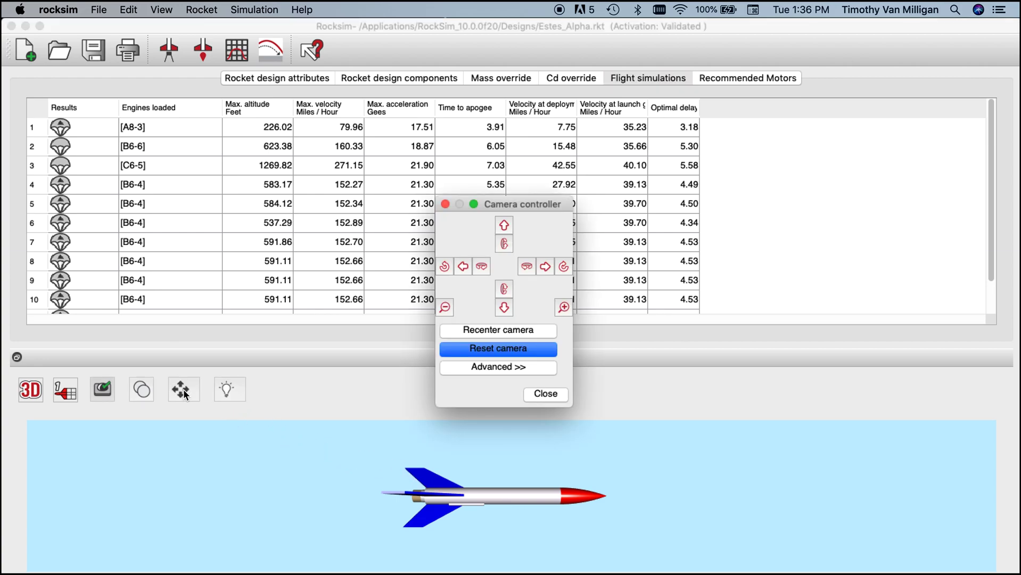
pyautogui.moveTo(537, 204); pyautogui.dragTo(741, 266)
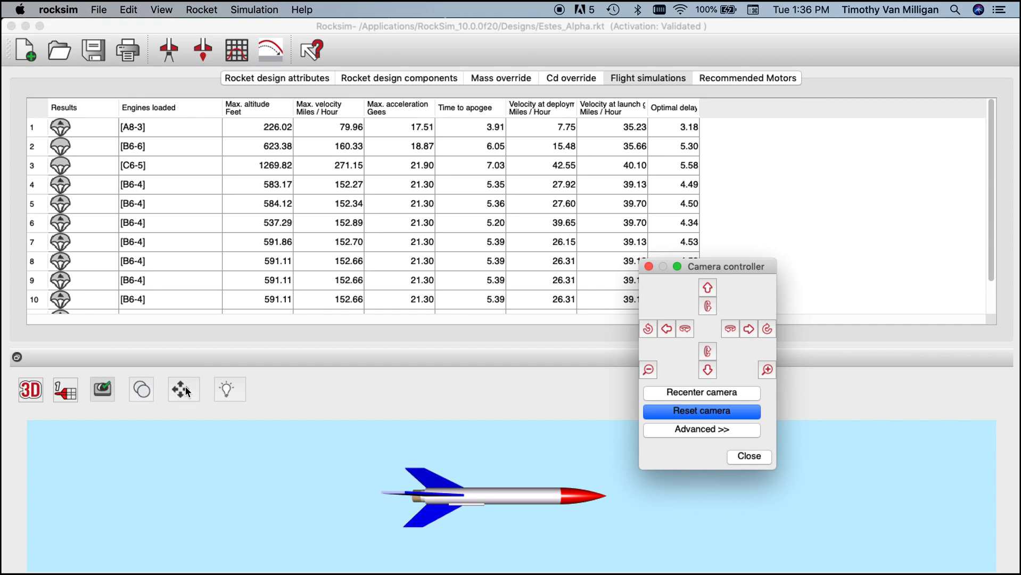
pyautogui.click(710, 350)
pyautogui.click(708, 306)
pyautogui.click(729, 328)
pyautogui.click(729, 329)
pyautogui.click(687, 329)
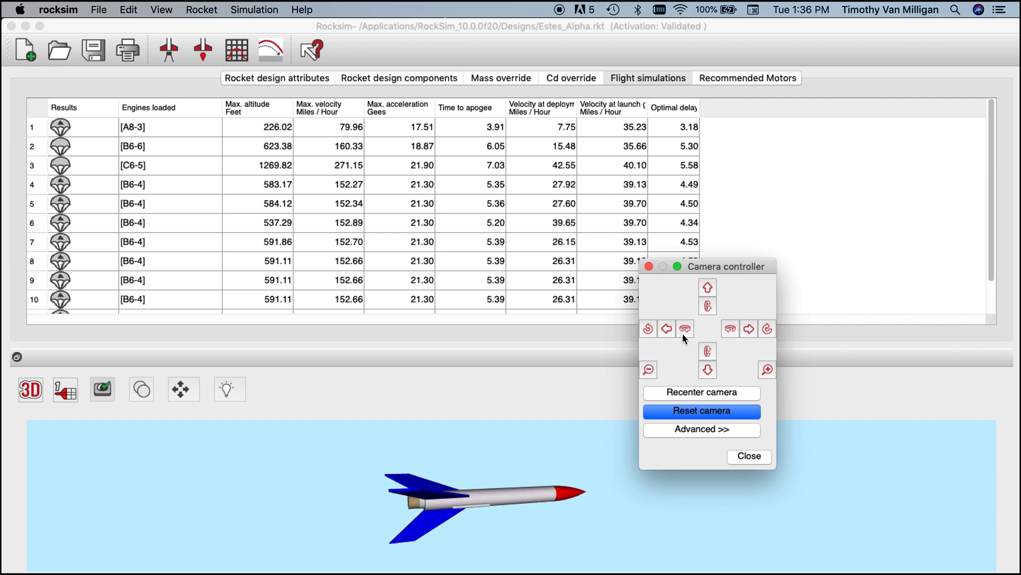
pyautogui.click(668, 328)
pyautogui.click(667, 329)
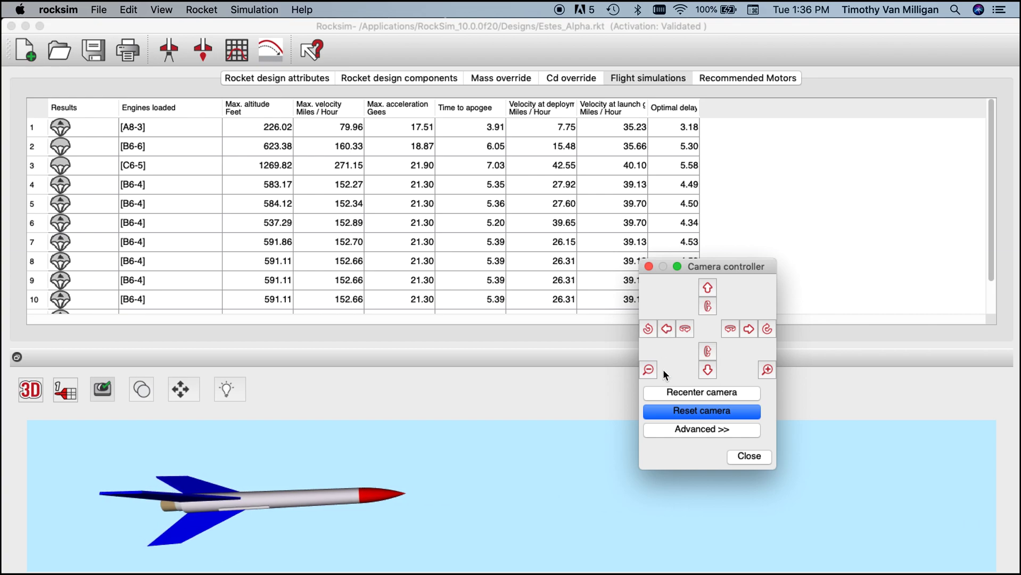
# - Recenter and reset the camera, then close the Camera controller
pyautogui.click(704, 392)
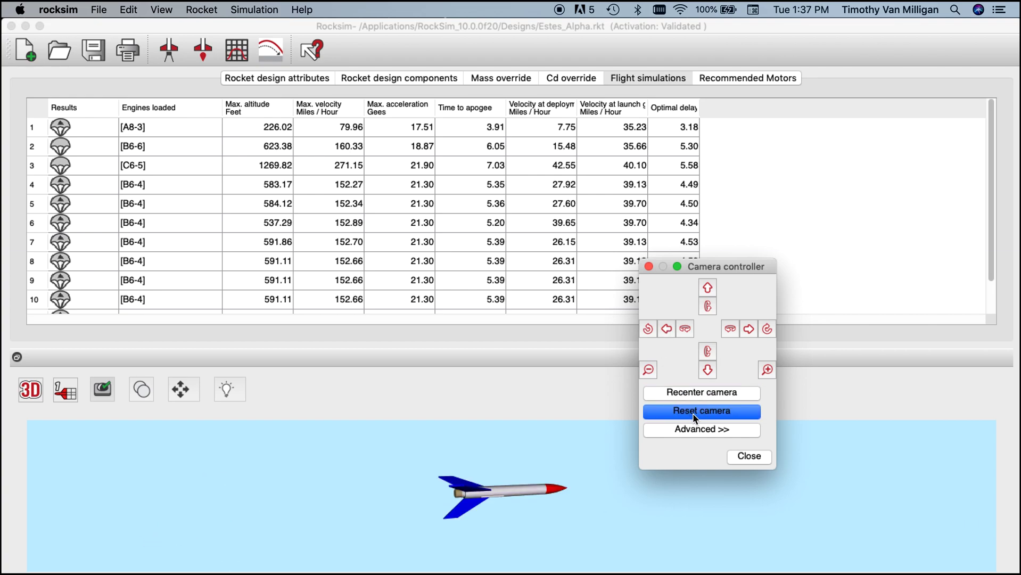
pyautogui.click(693, 414)
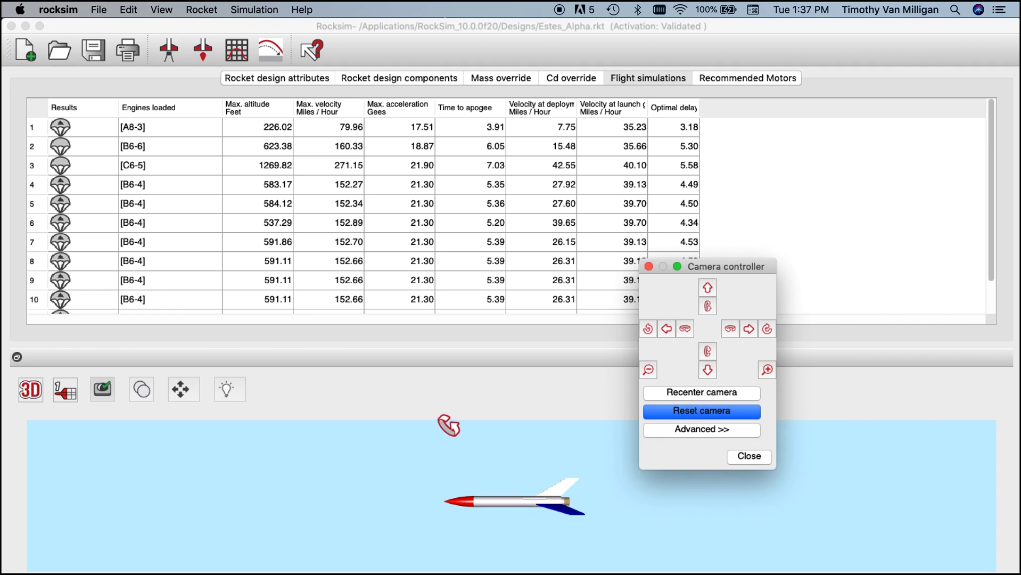
pyautogui.click(757, 455)
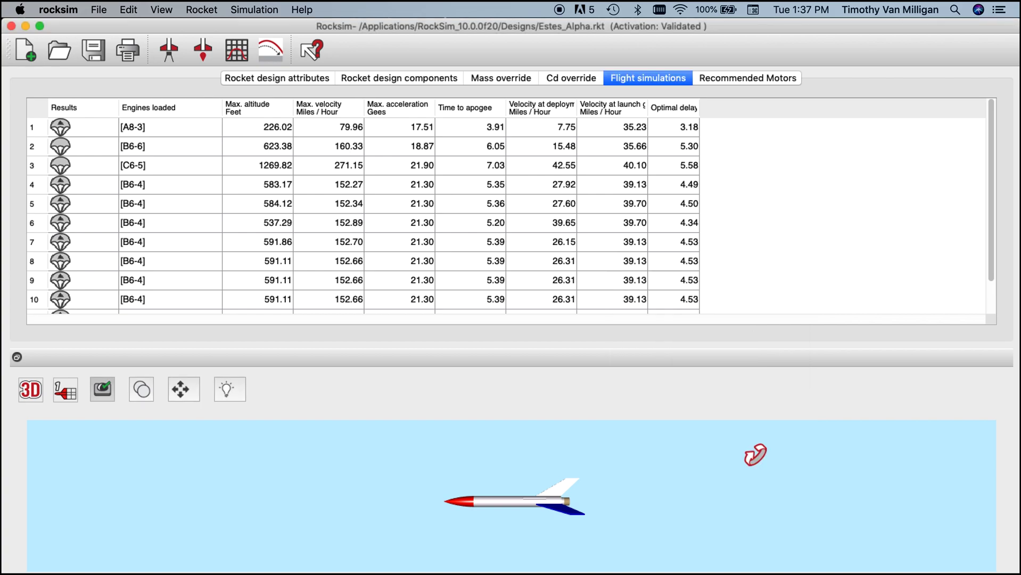
# - Return to the 2D side view and open the 2D drawing preferences
pyautogui.click(33, 384)
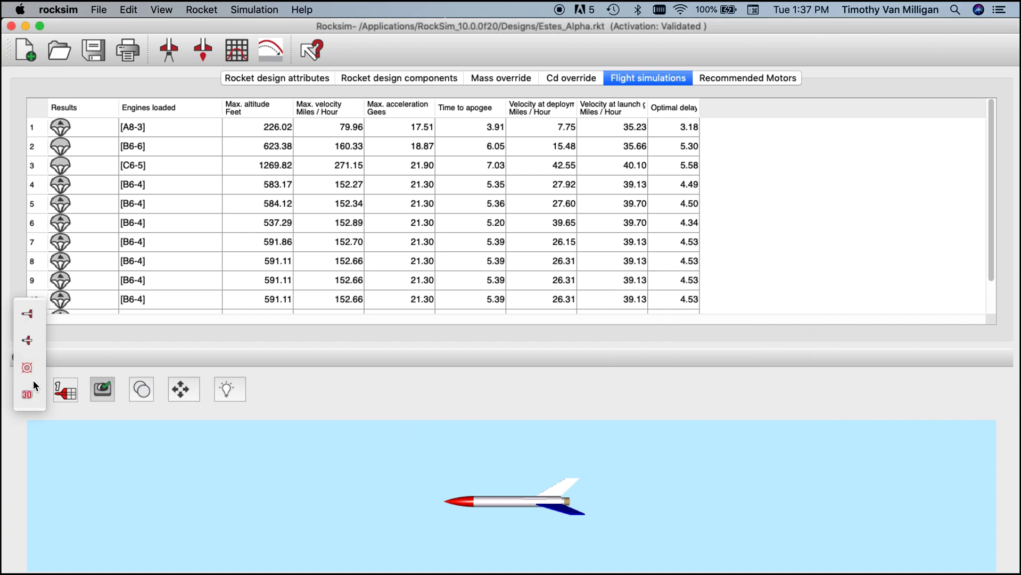
pyautogui.click(27, 315)
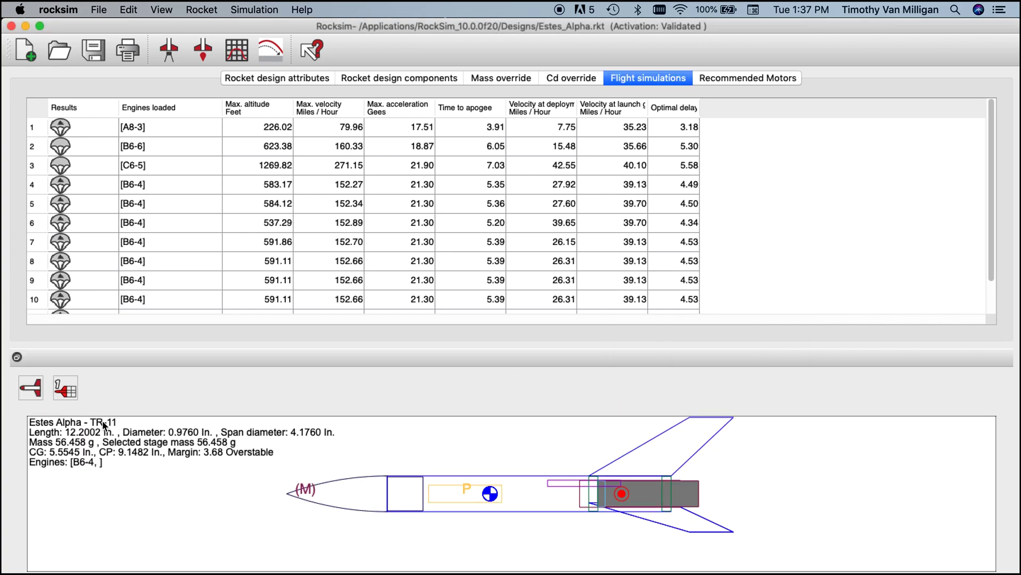
pyautogui.click(77, 8)
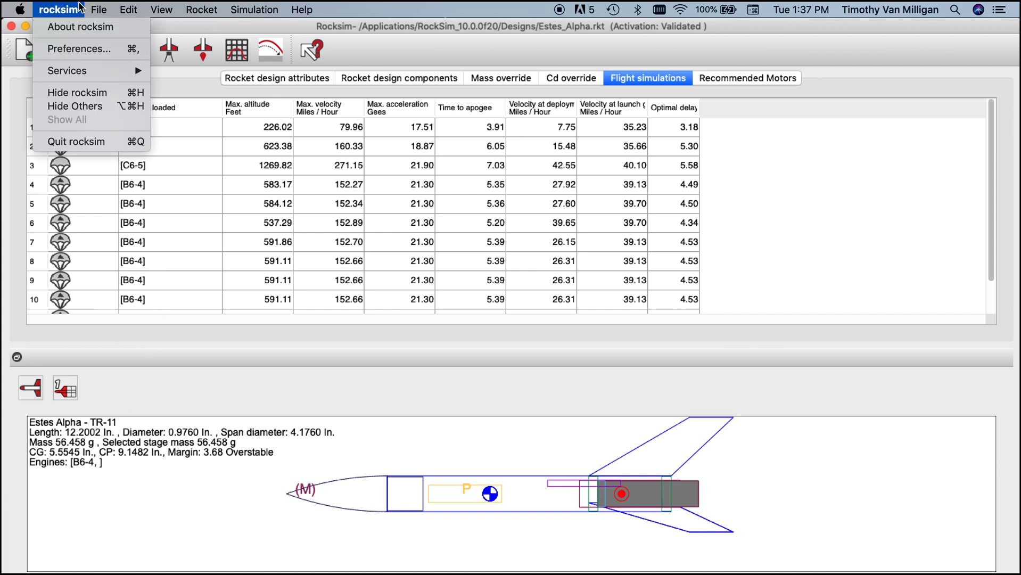
pyautogui.click(59, 50)
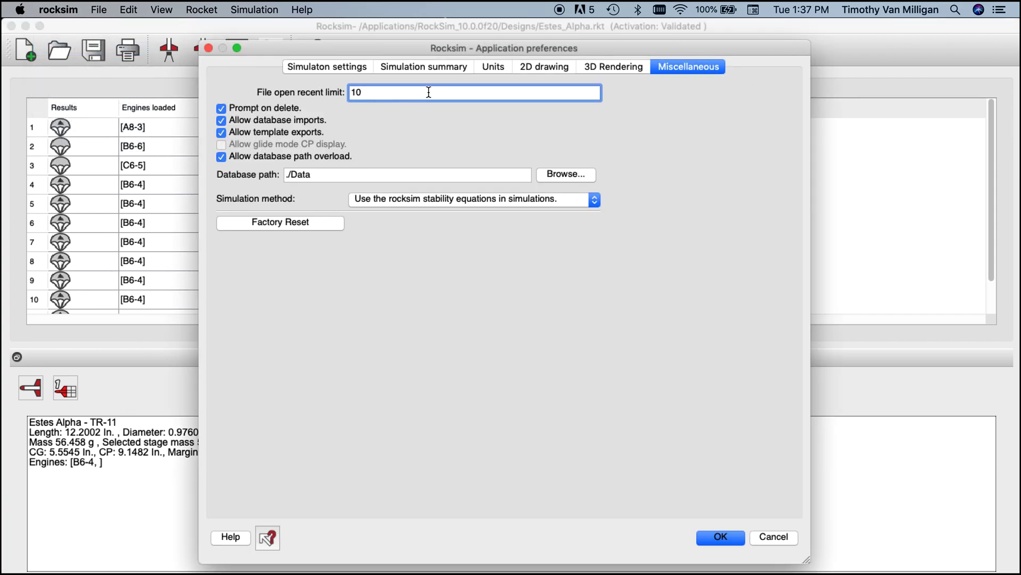
pyautogui.click(550, 70)
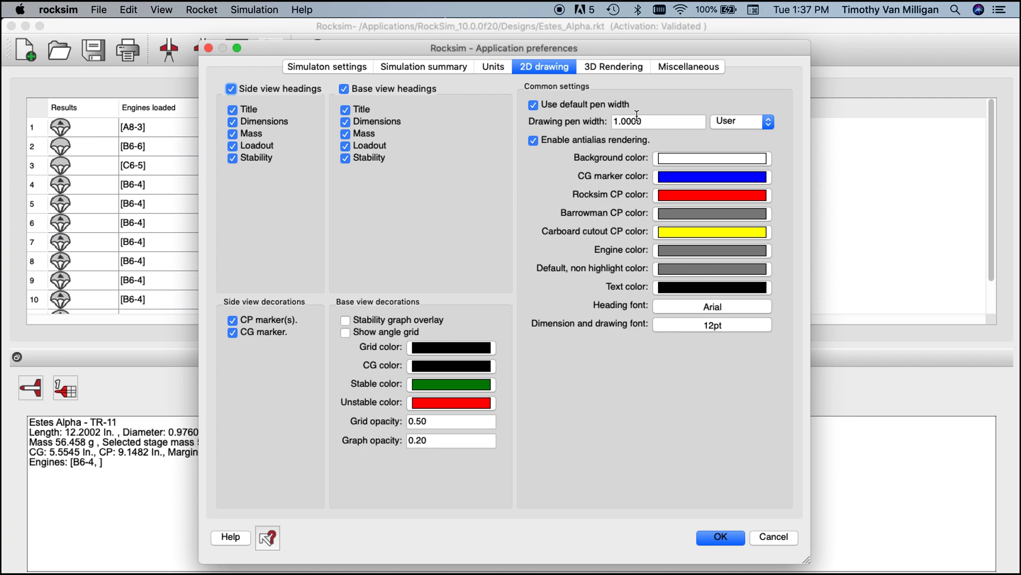
pyautogui.moveTo(641, 50); pyautogui.dragTo(365, 43)
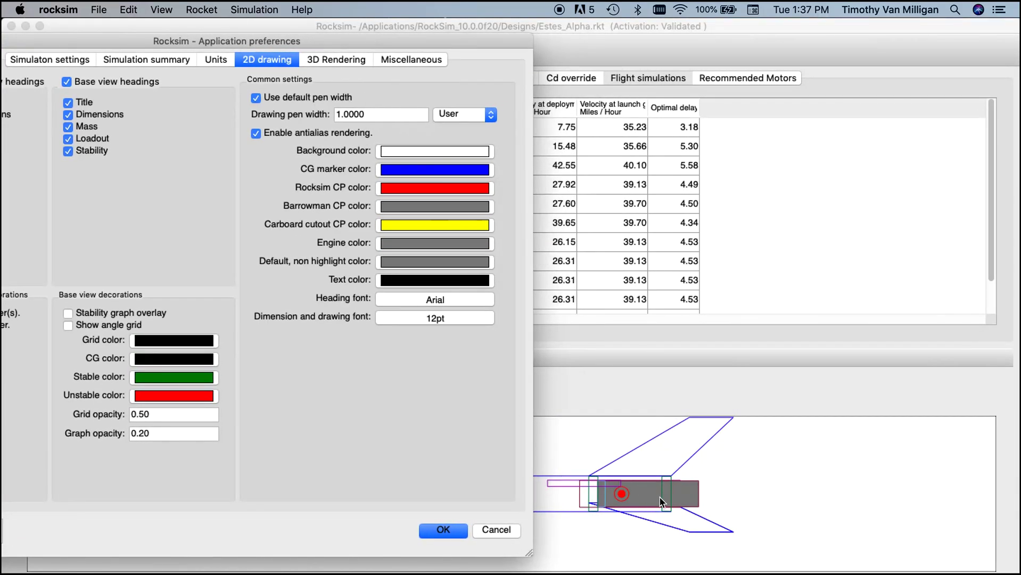
# - Set the 2D drawing engine colour to tan brown
pyautogui.click(394, 247)
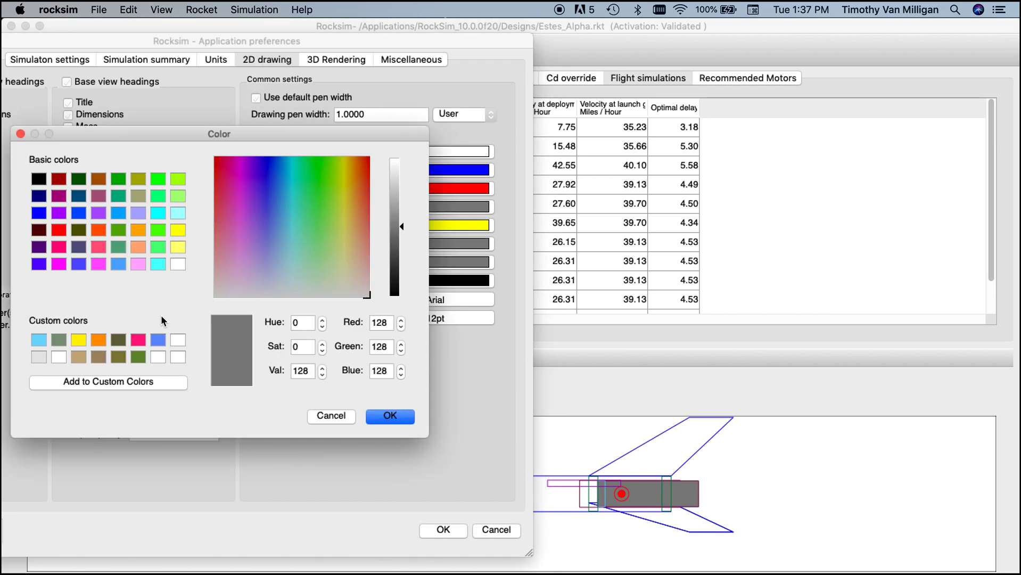
pyautogui.click(80, 360)
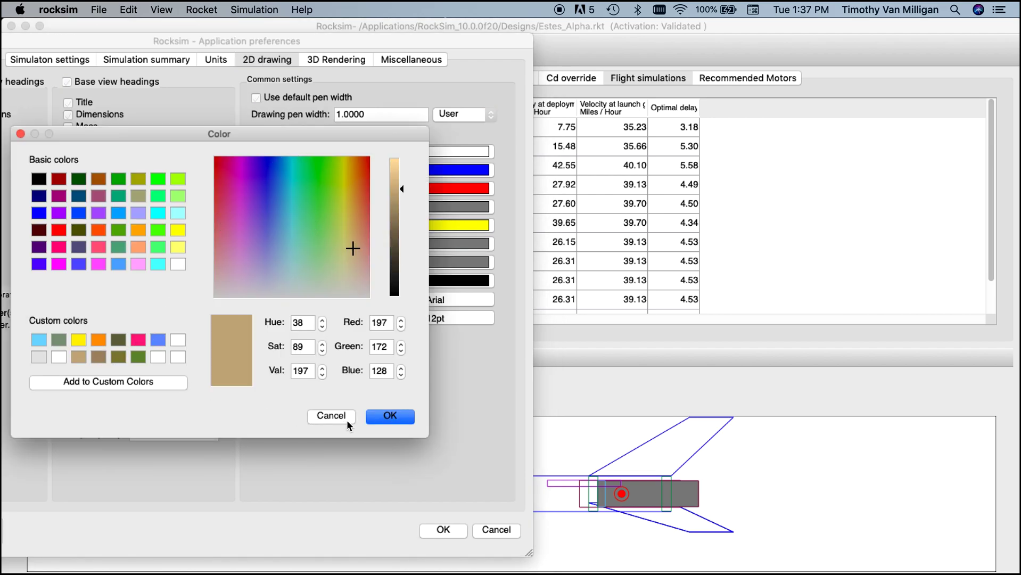
pyautogui.click(392, 417)
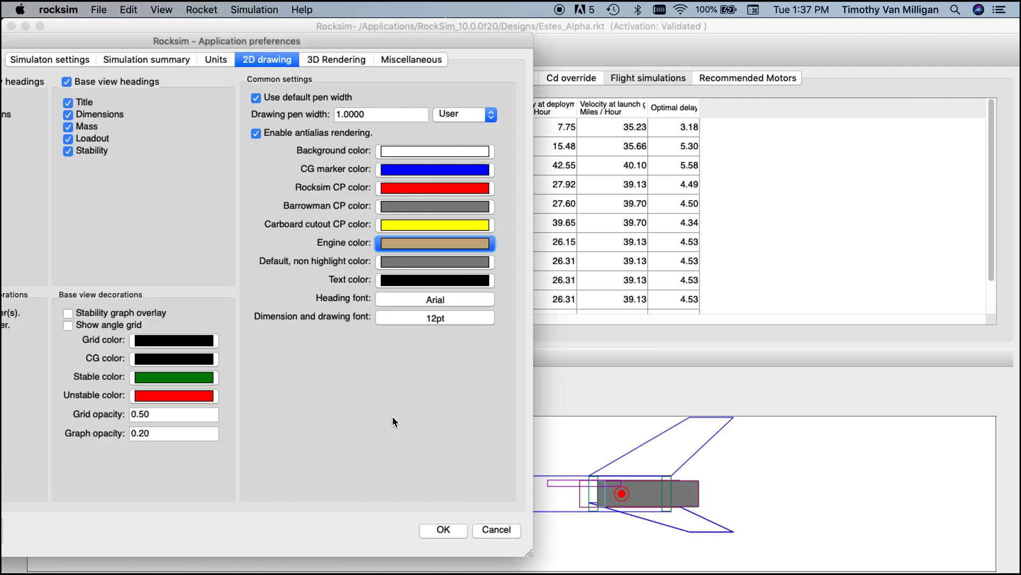
pyautogui.moveTo(381, 44); pyautogui.dragTo(549, 52)
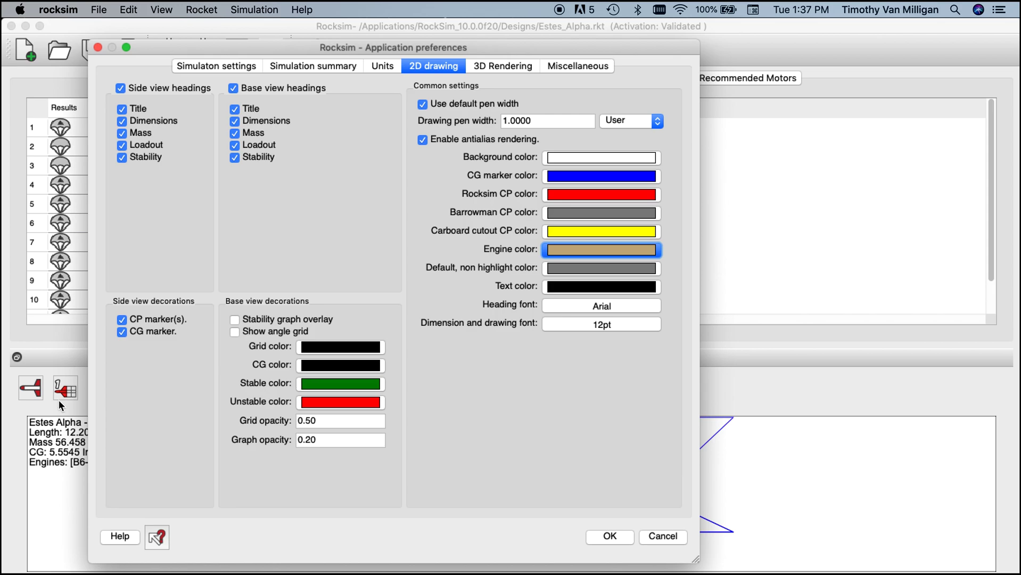
pyautogui.moveTo(169, 47); pyautogui.dragTo(383, 45)
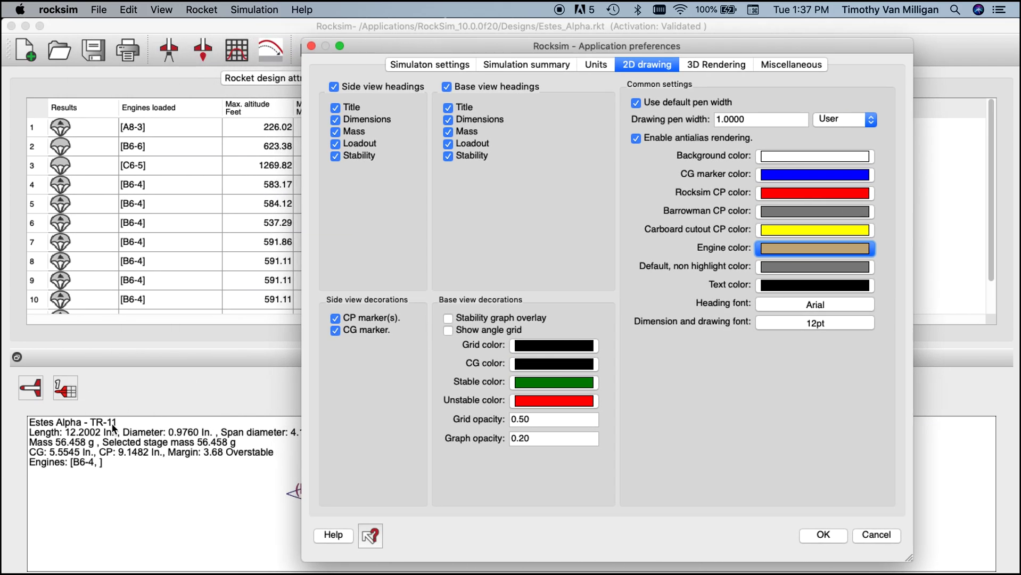
pyautogui.click(836, 308)
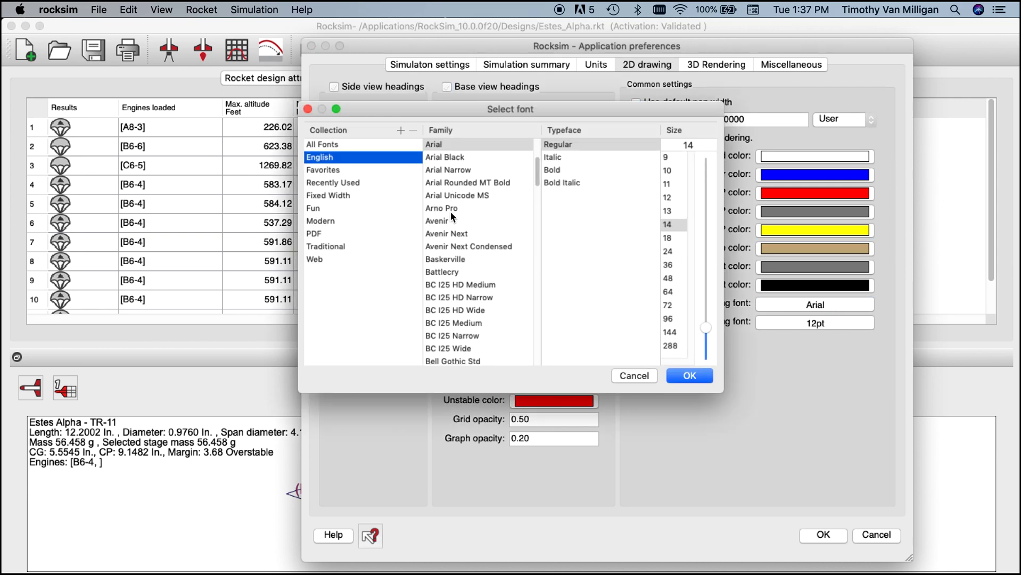
# - Set the 2D drawing heading font to Baskerville SemiBold
pyautogui.click(455, 259)
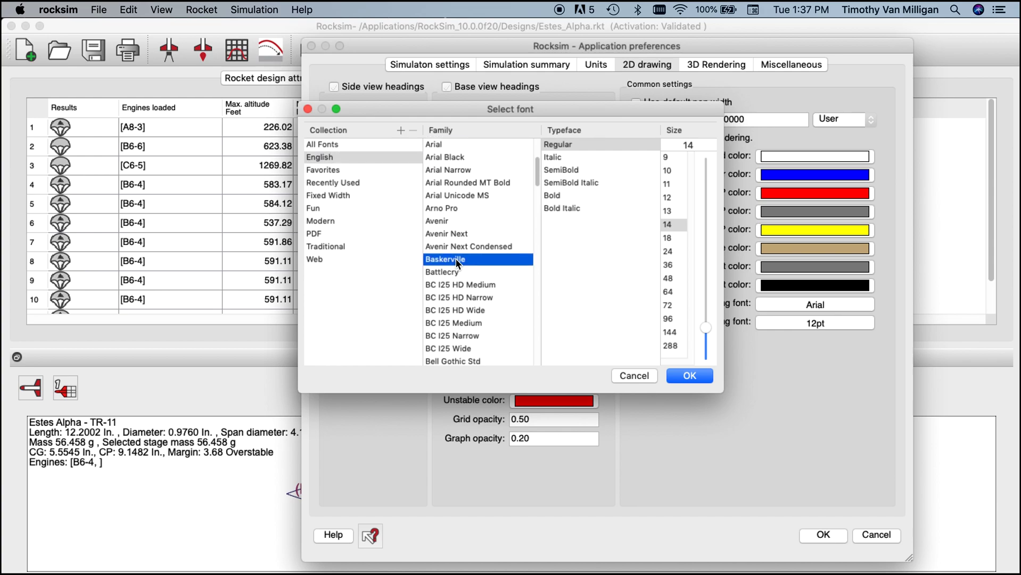
pyautogui.click(557, 171)
pyautogui.click(686, 376)
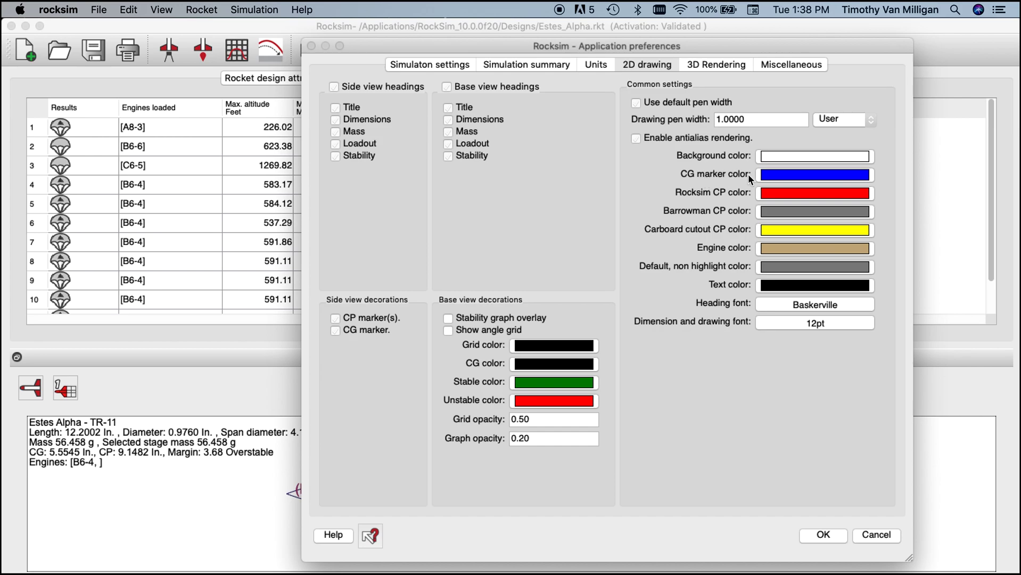
pyautogui.moveTo(751, 45)
pyautogui.mouseDown()
pyautogui.moveTo(893, 41)
pyautogui.moveTo(346, 21)
pyautogui.moveTo(249, 8)
pyautogui.mouseUp()
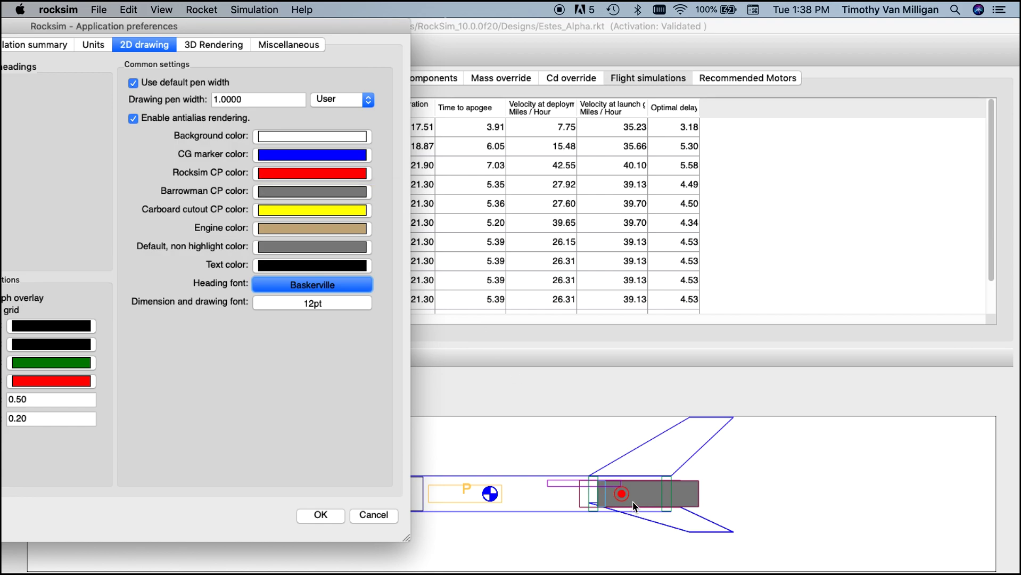
# - Make the Barrowman CP colour green and the cardboard cutout CP colour orange
pyautogui.click(280, 195)
pyautogui.click(305, 179)
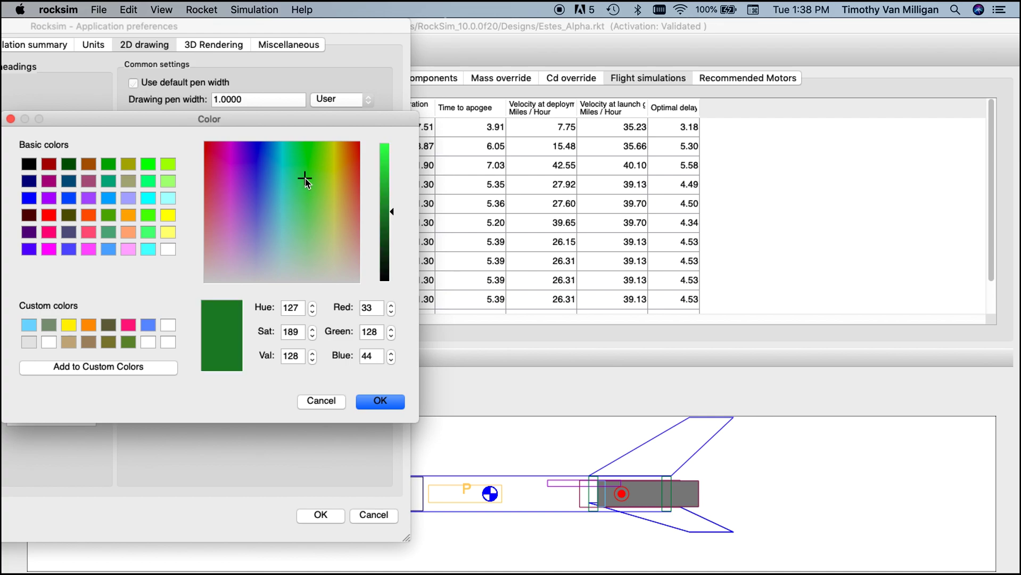
pyautogui.click(367, 401)
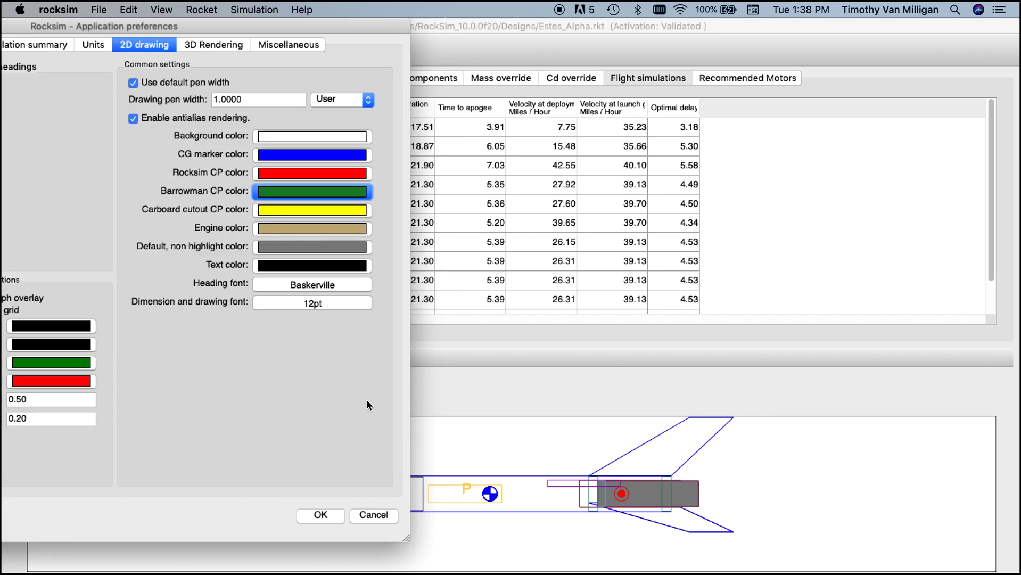
pyautogui.click(284, 209)
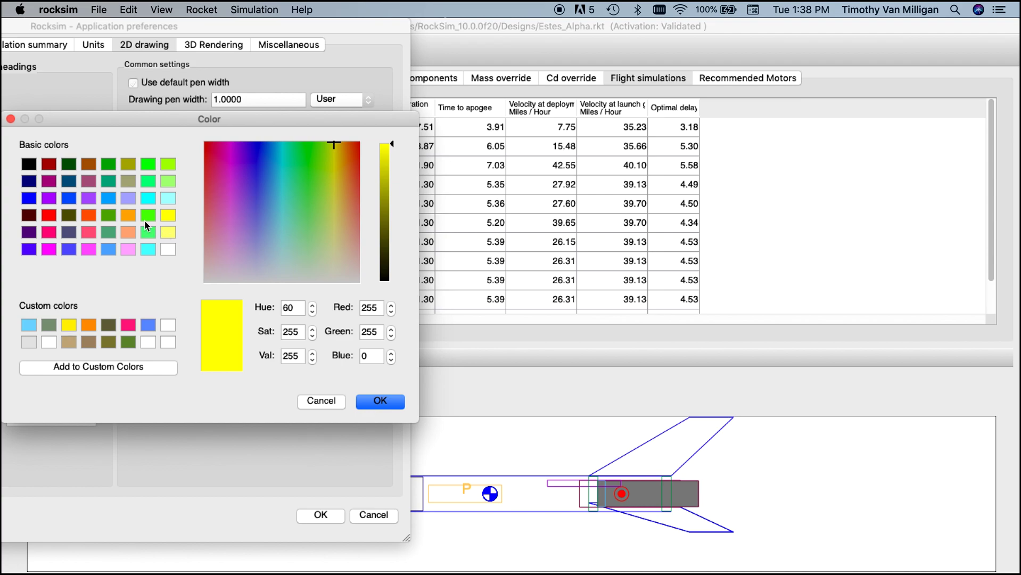
pyautogui.click(126, 216)
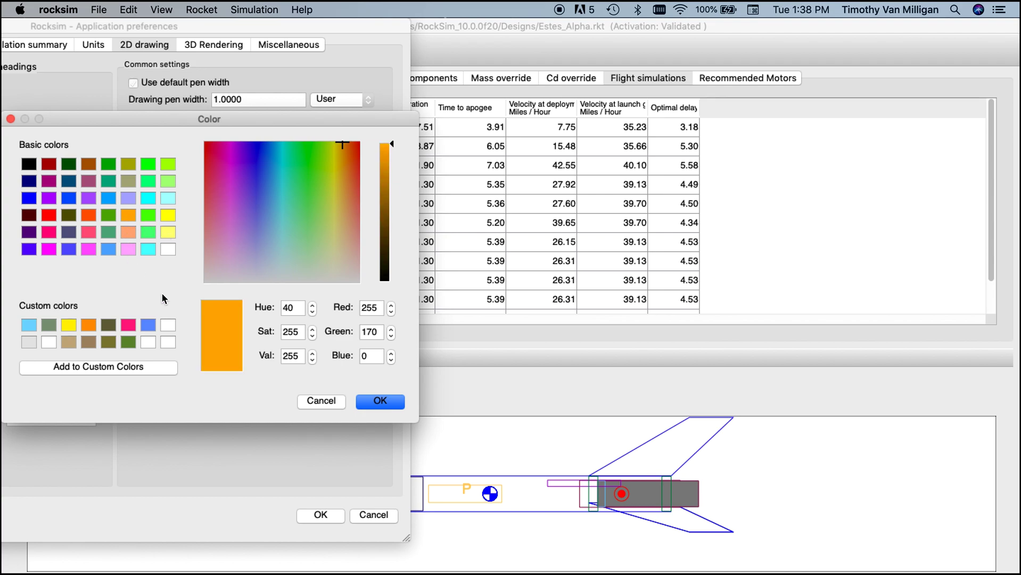
pyautogui.click(380, 403)
# - Set the 3D rendering background colour to blue and apply the preferences
pyautogui.moveTo(269, 30); pyautogui.dragTo(601, 26)
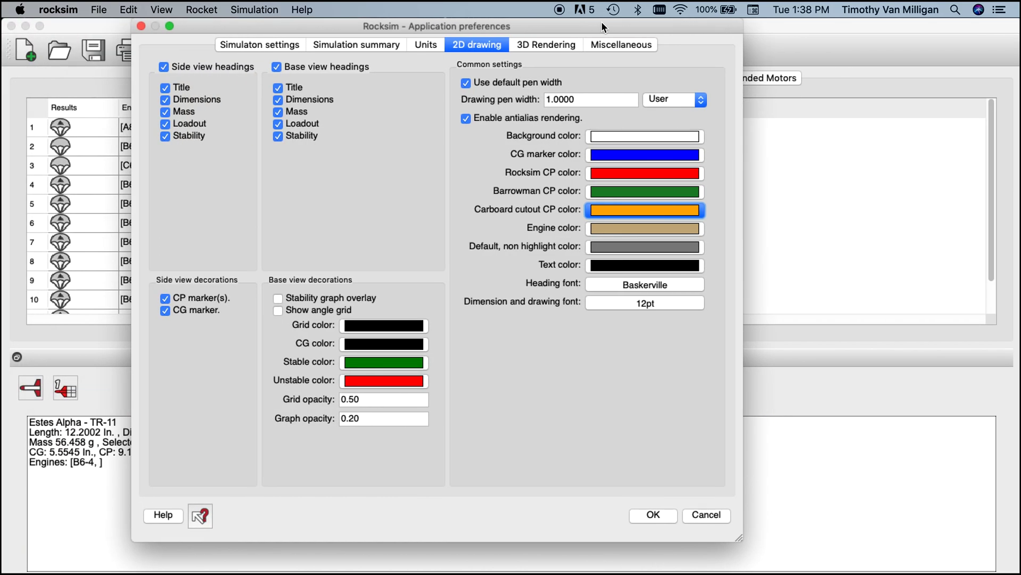
pyautogui.click(552, 45)
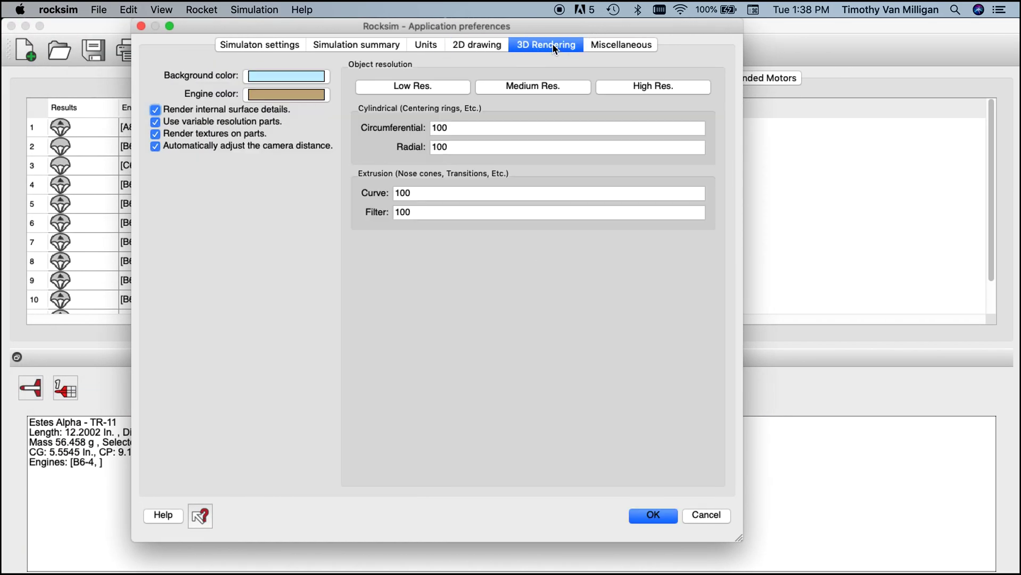
pyautogui.click(270, 75)
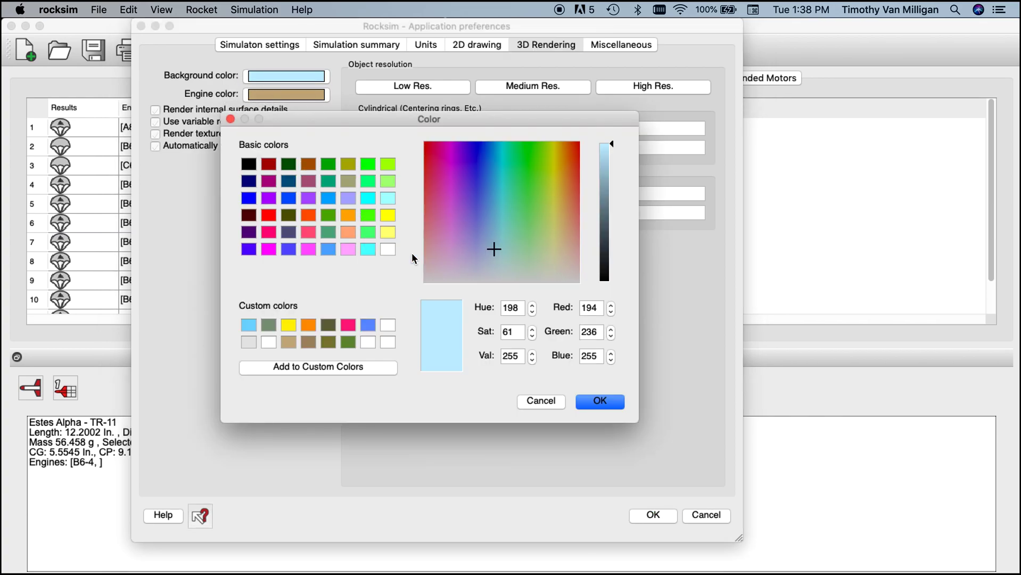
pyautogui.click(475, 174)
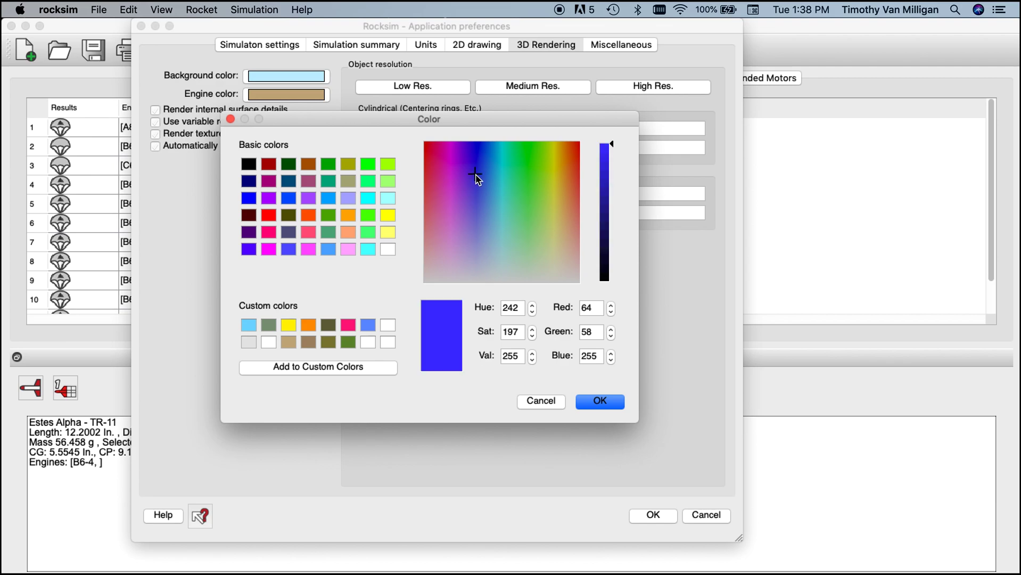
pyautogui.click(590, 401)
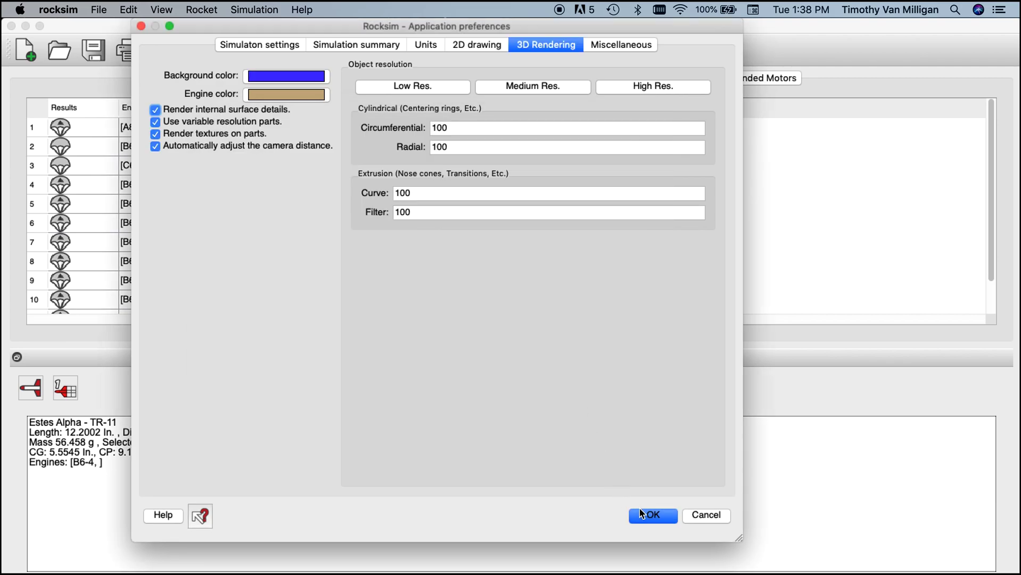
pyautogui.click(652, 516)
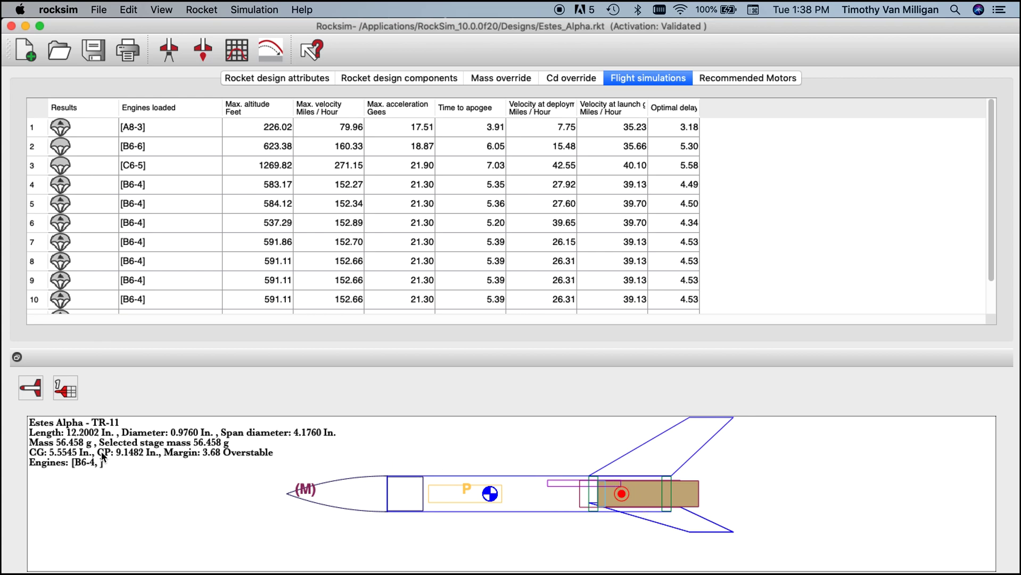
pyautogui.click(30, 388)
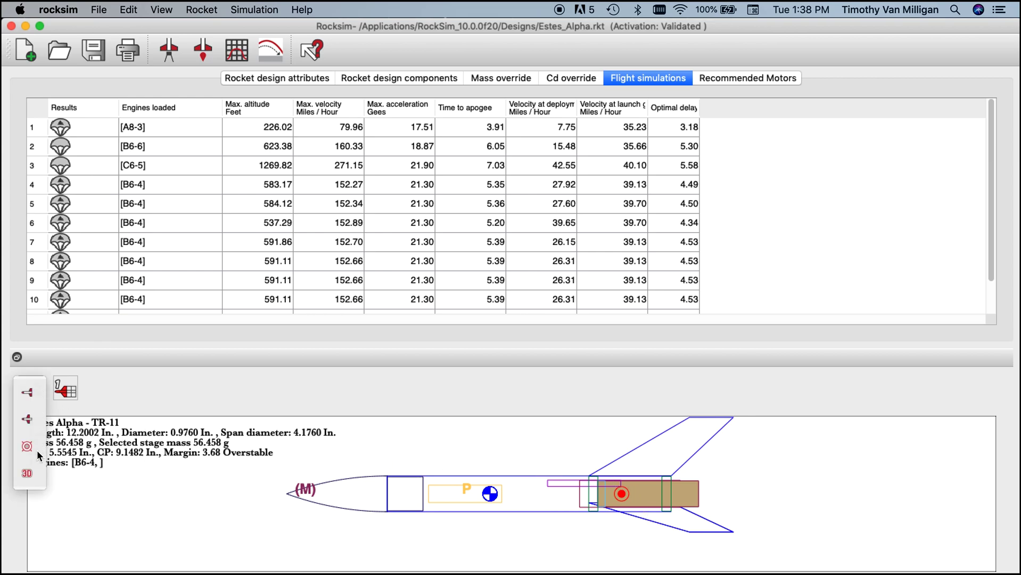
pyautogui.click(27, 475)
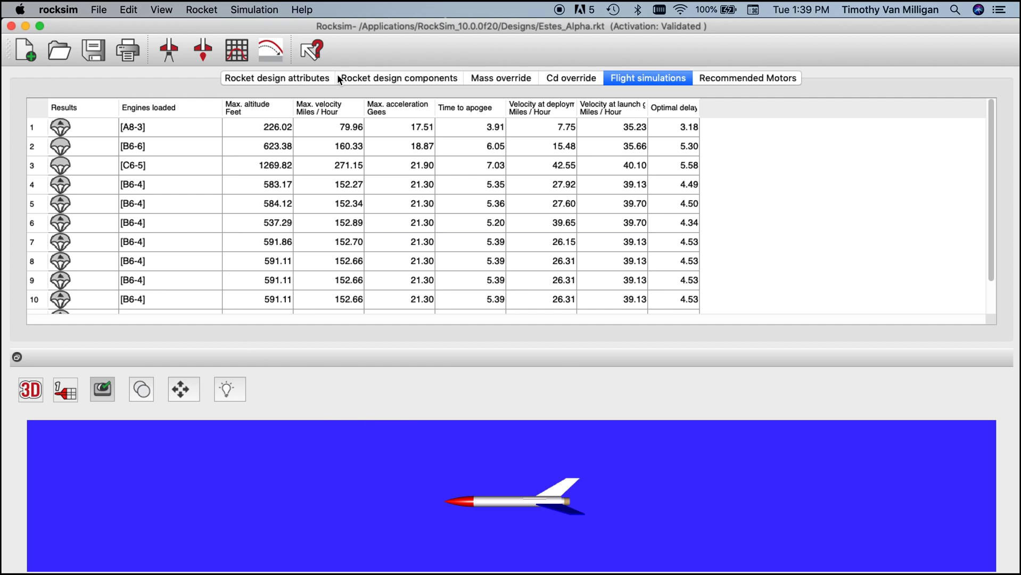
pyautogui.click(31, 388)
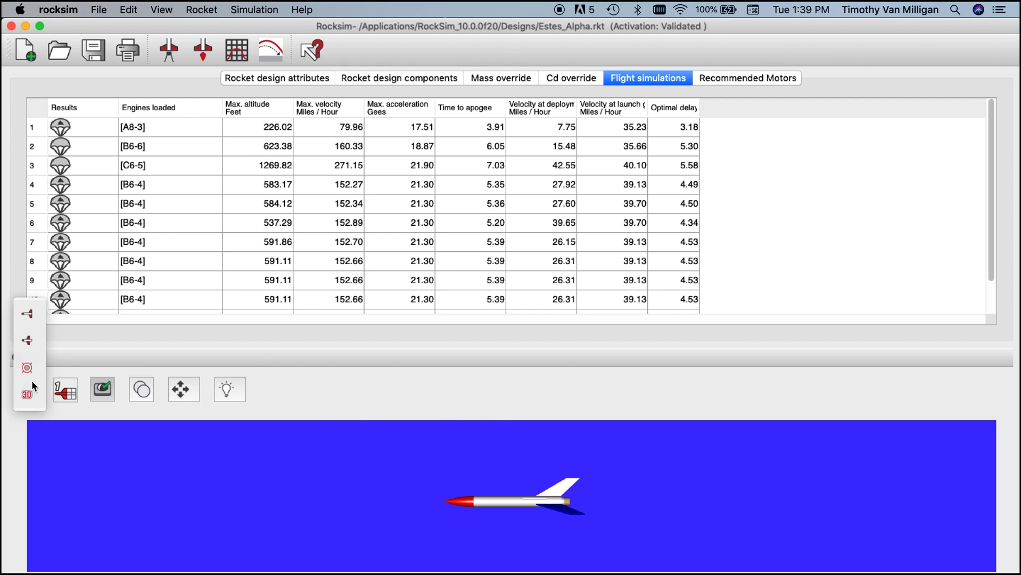
pyautogui.click(23, 318)
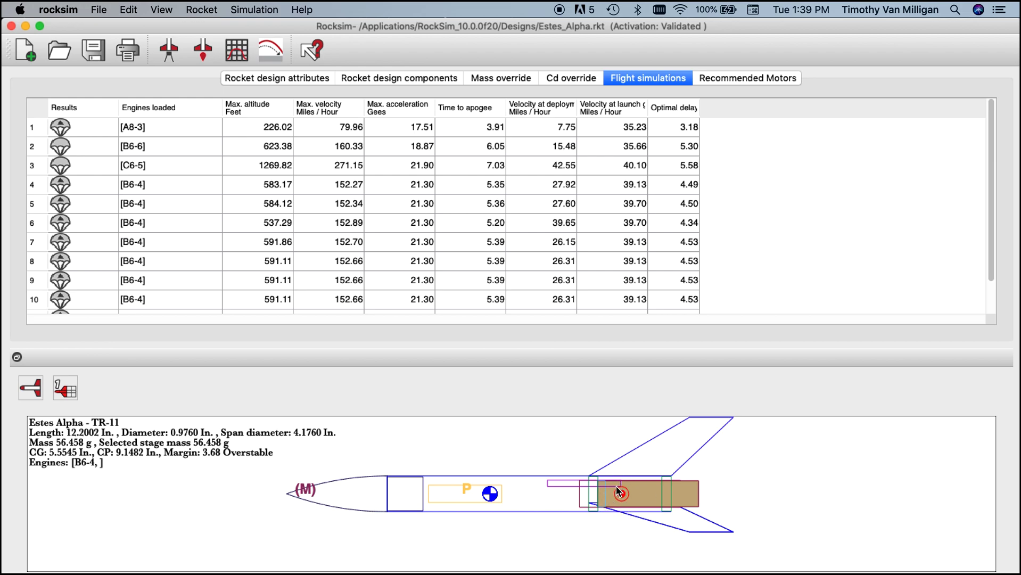
pyautogui.click(261, 79)
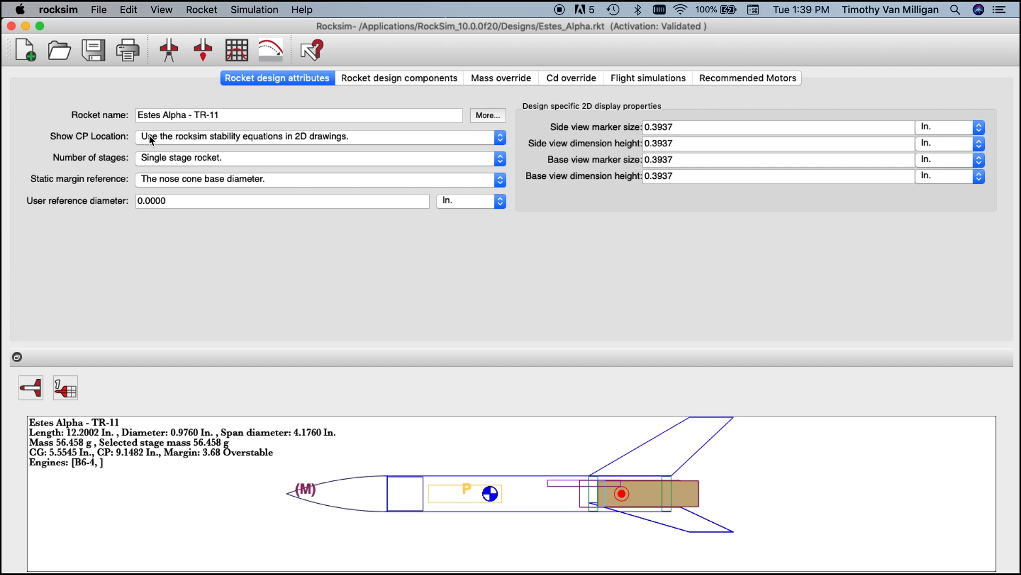
# - Set Show CP Location to the cardboard cutout method, then reopen application preferences
pyautogui.click(193, 135)
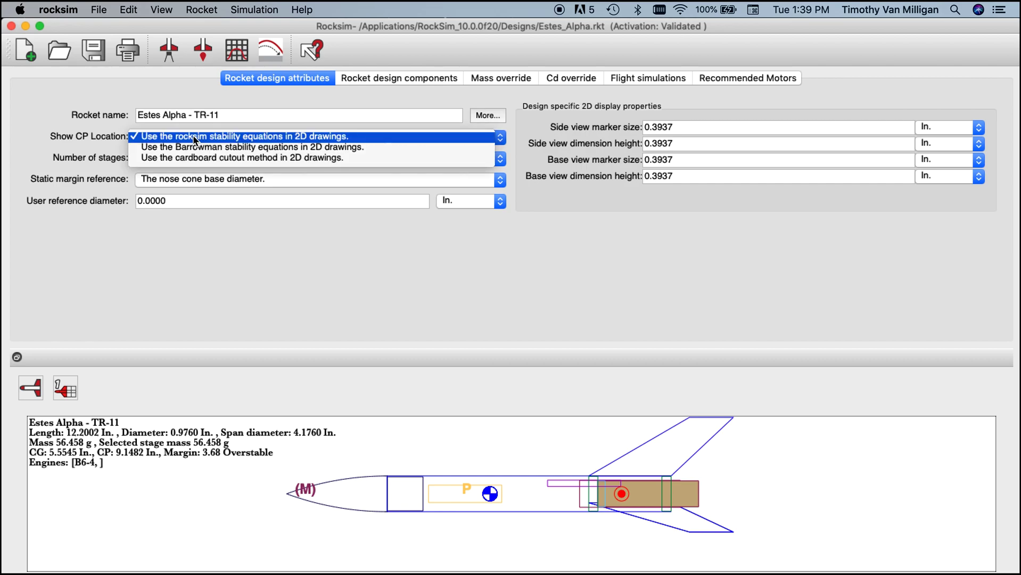
pyautogui.click(199, 147)
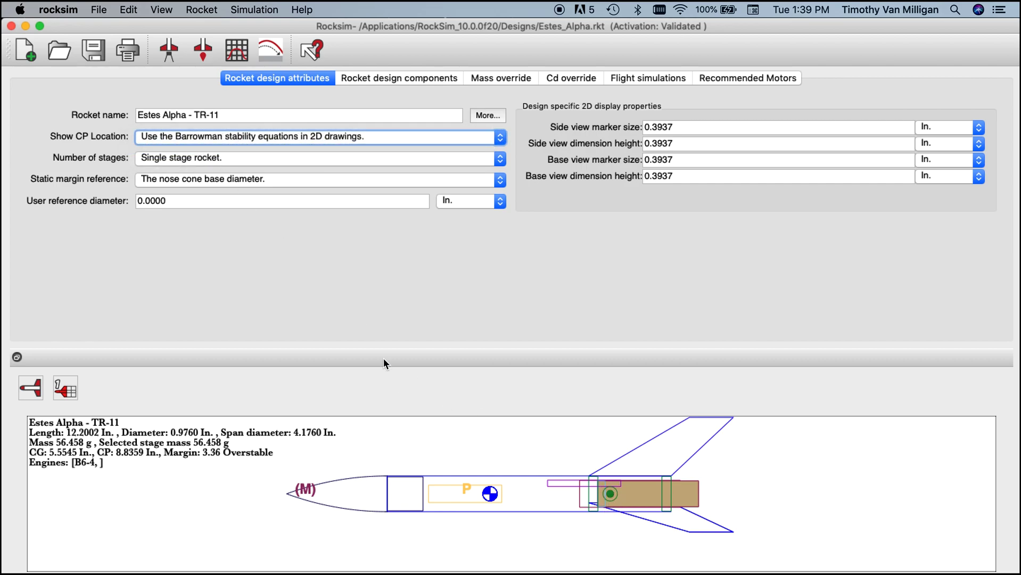
pyautogui.click(234, 137)
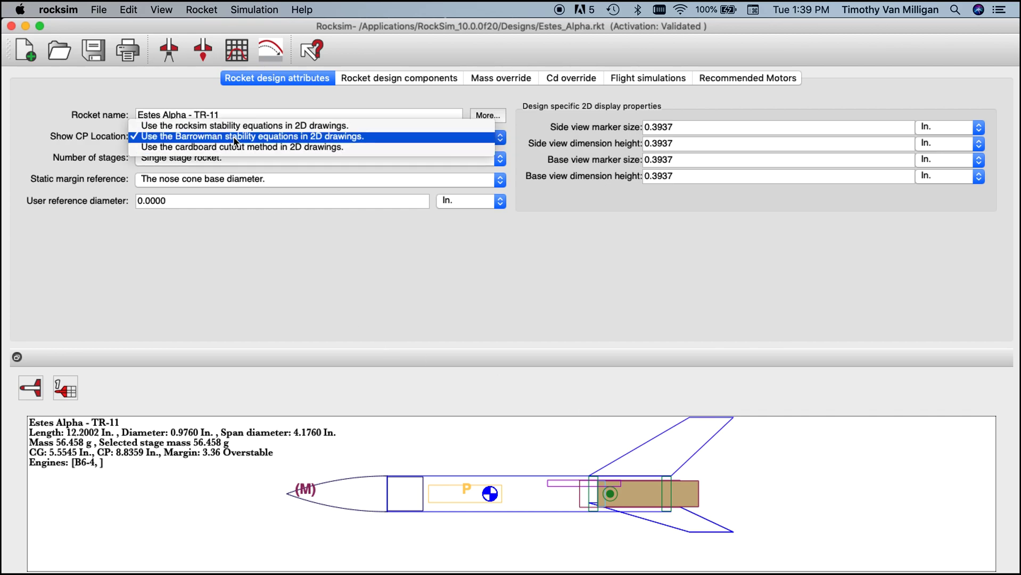
pyautogui.click(212, 148)
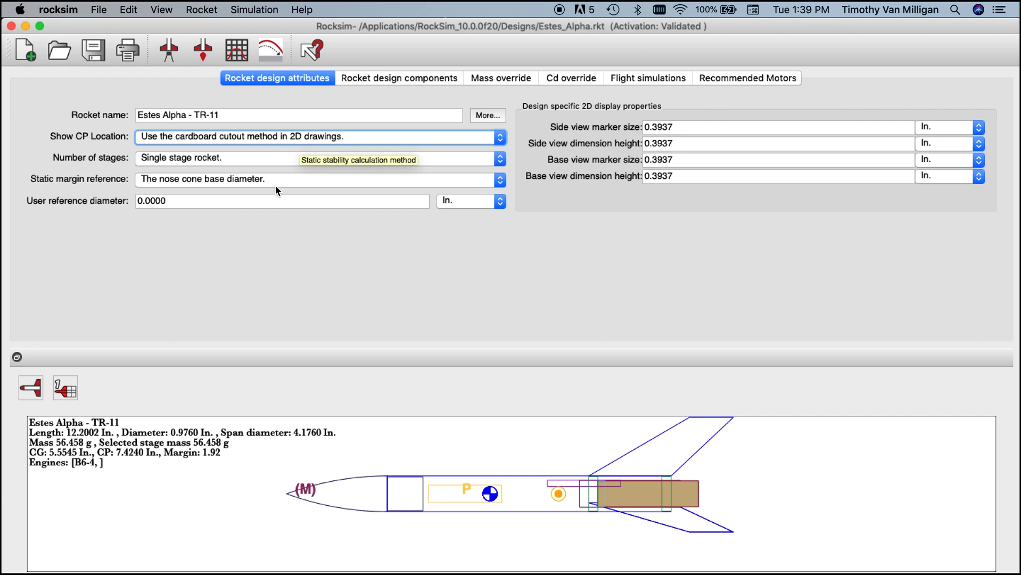
pyautogui.click(52, 12)
pyautogui.click(49, 47)
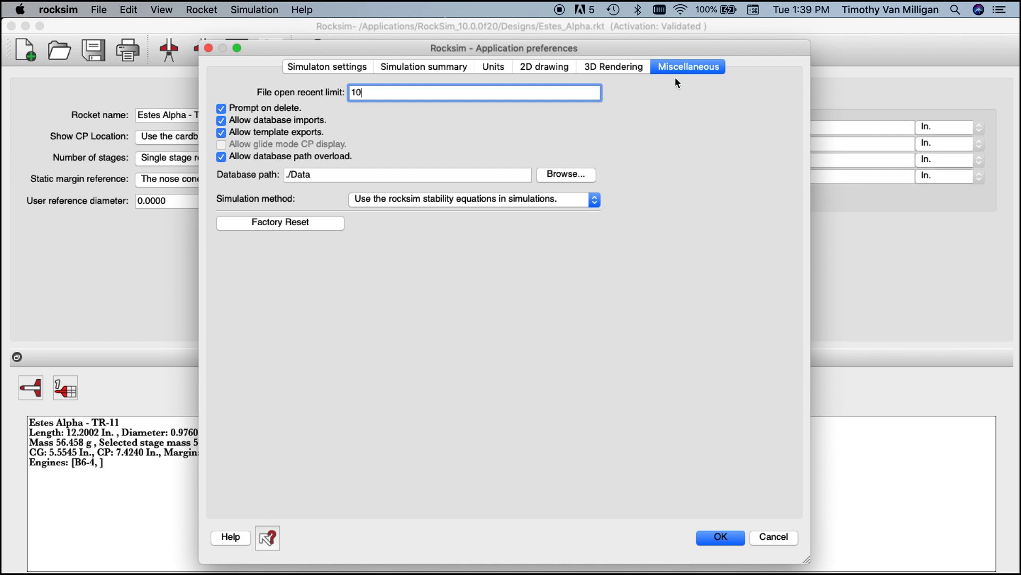
pyautogui.moveTo(684, 49); pyautogui.dragTo(667, 40)
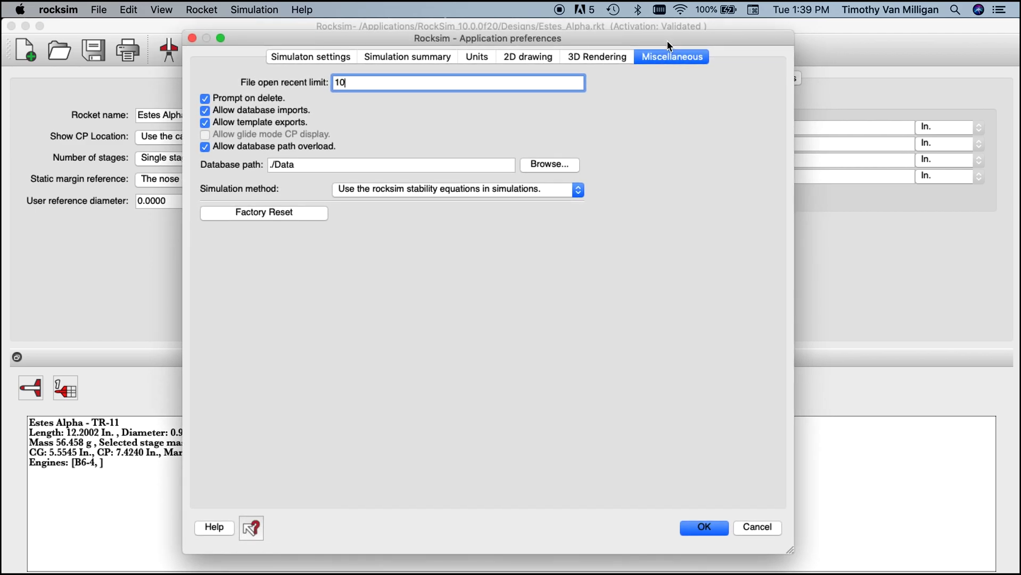